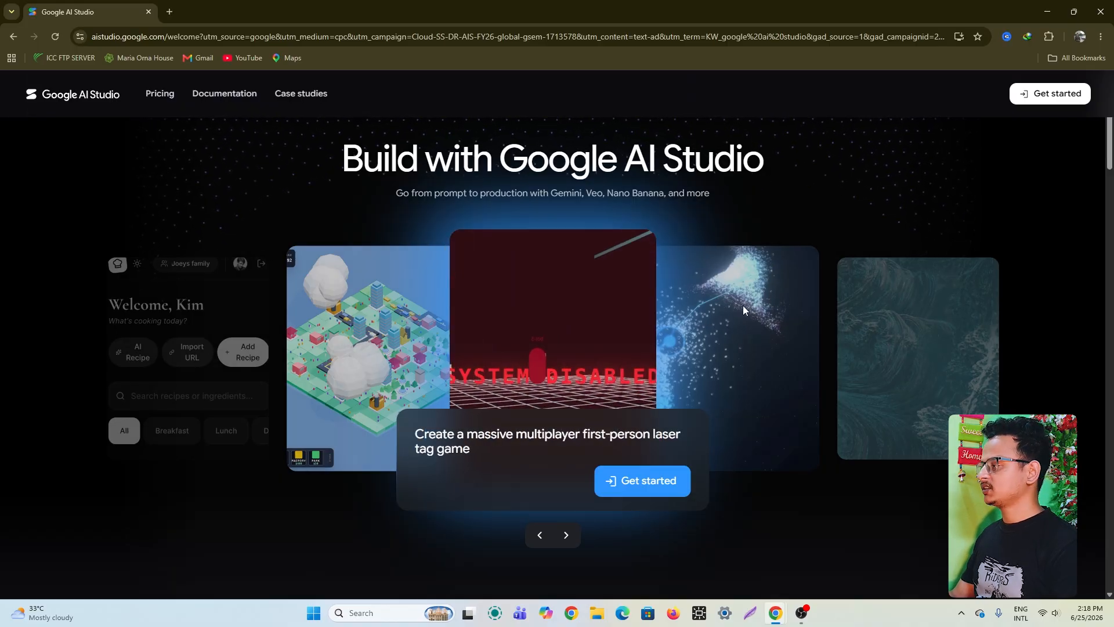
- Enter Google AI Studio from its welcome page and open the Playground
left_click(1032, 101)
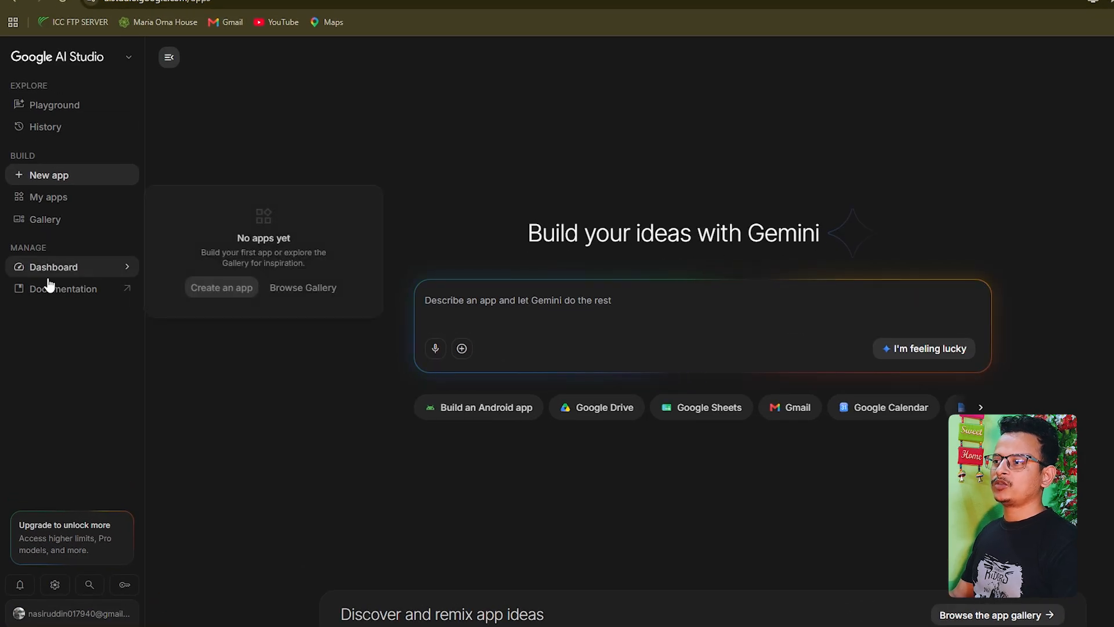
mouse_move(47, 138)
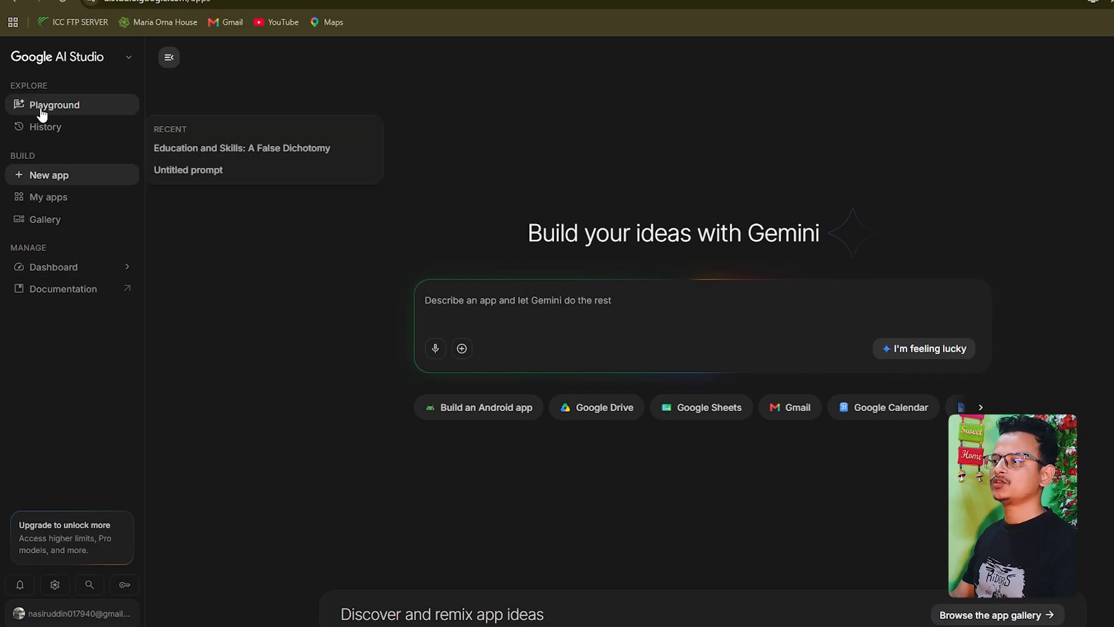
left_click(72, 111)
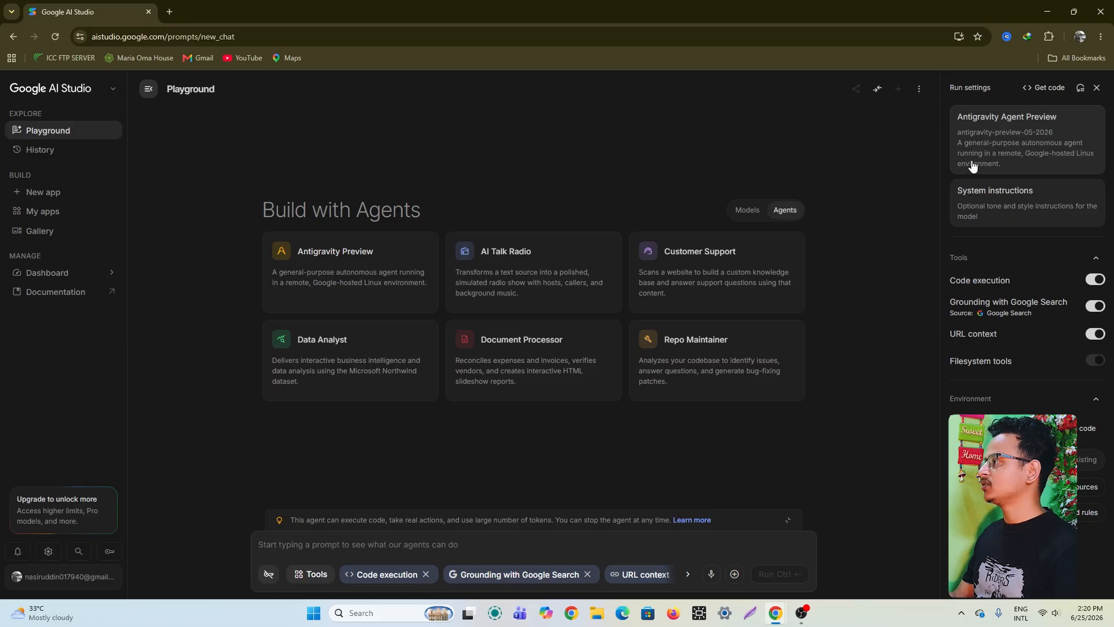
- Select the Gemini 2.5 Pro Preview TTS model from the audio models and open its speech composer
left_click(1032, 144)
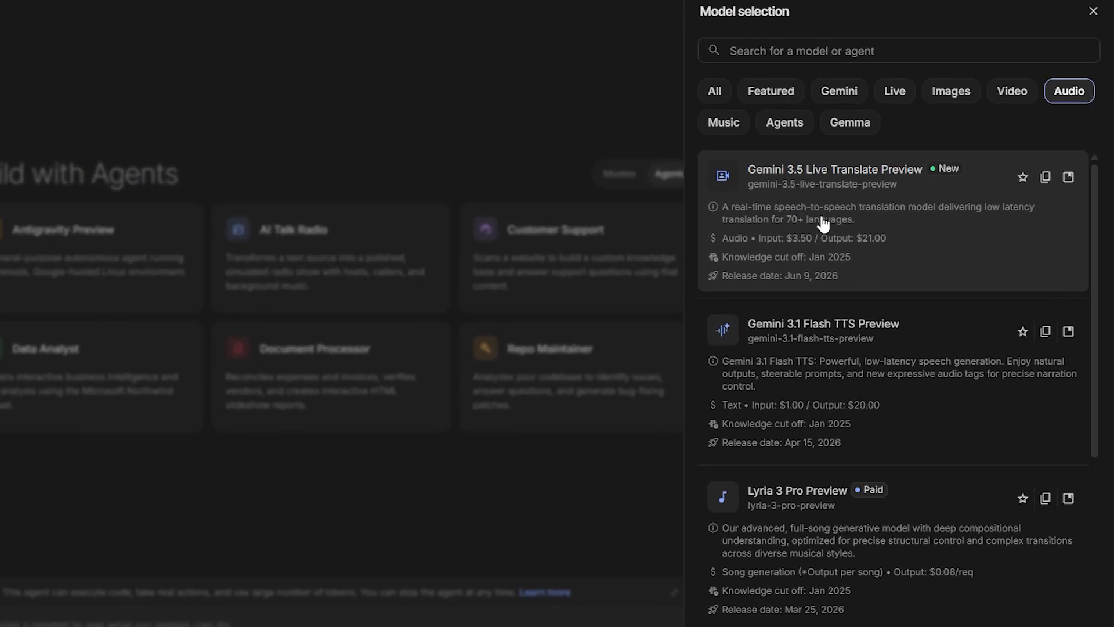
mouse_move(841, 249)
scroll(796, 256, "down", 5)
scroll(853, 379, "down", 1)
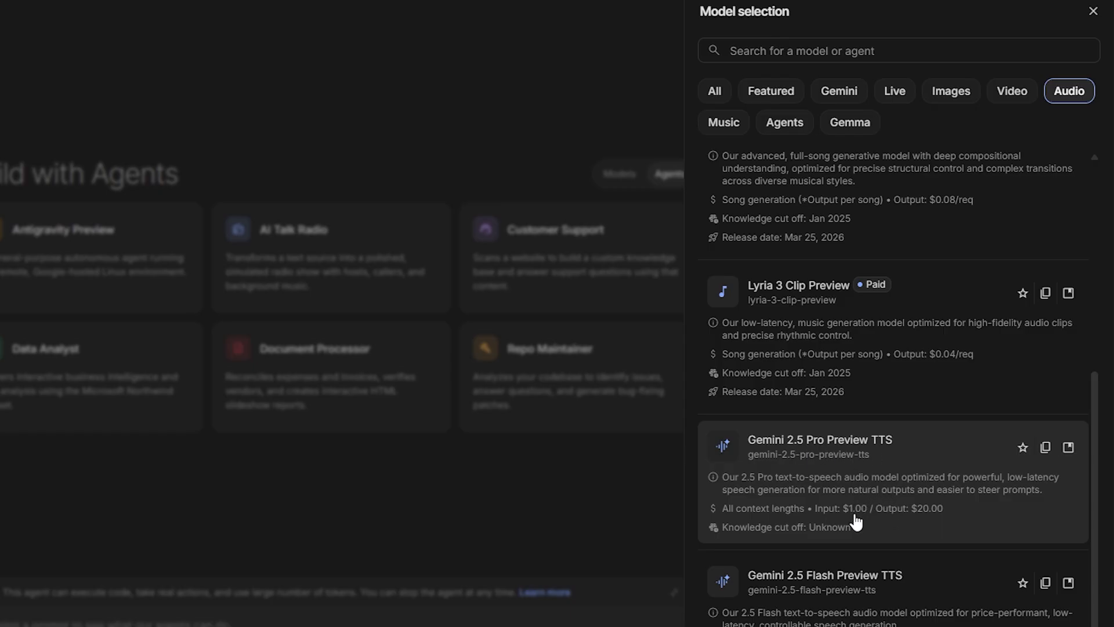
mouse_move(852, 533)
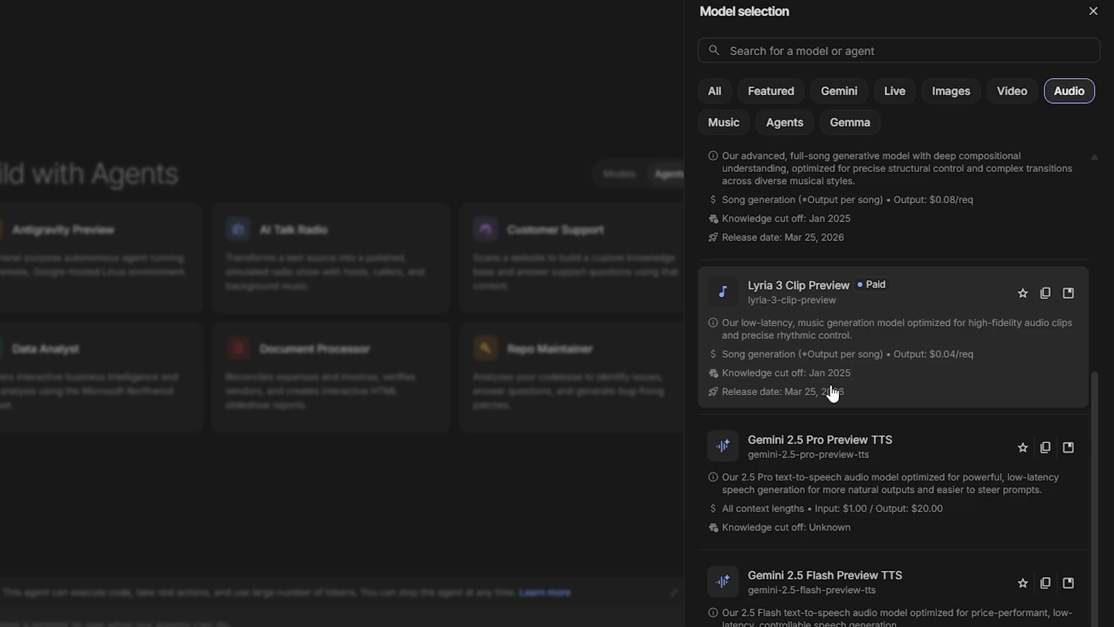
scroll(833, 393, "up", 5)
scroll(829, 362, "up", 1)
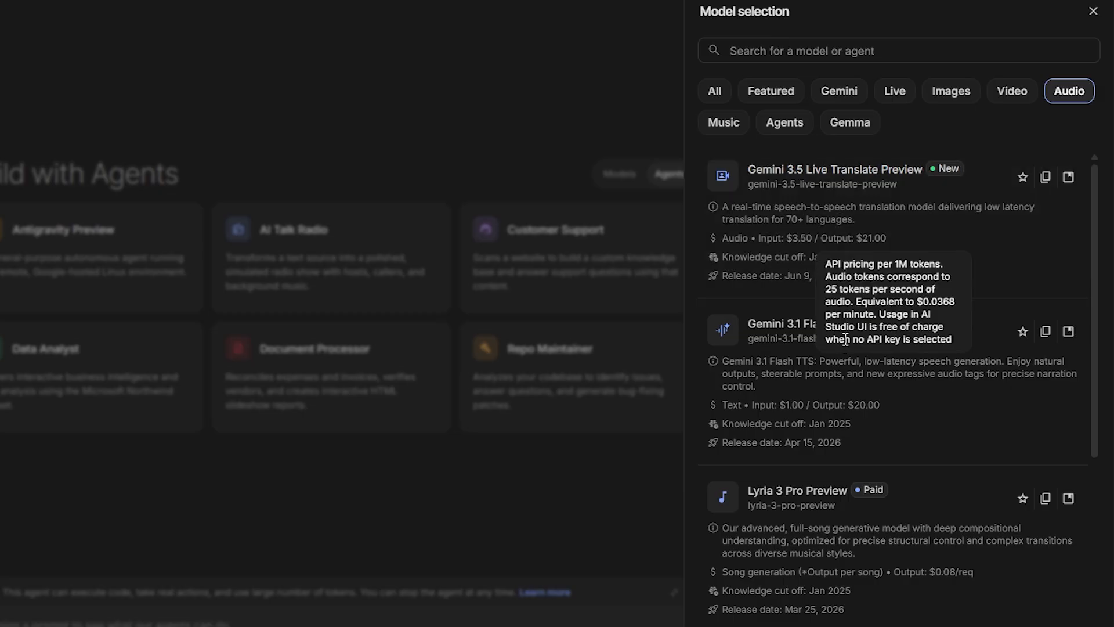
scroll(818, 376, "down", 5)
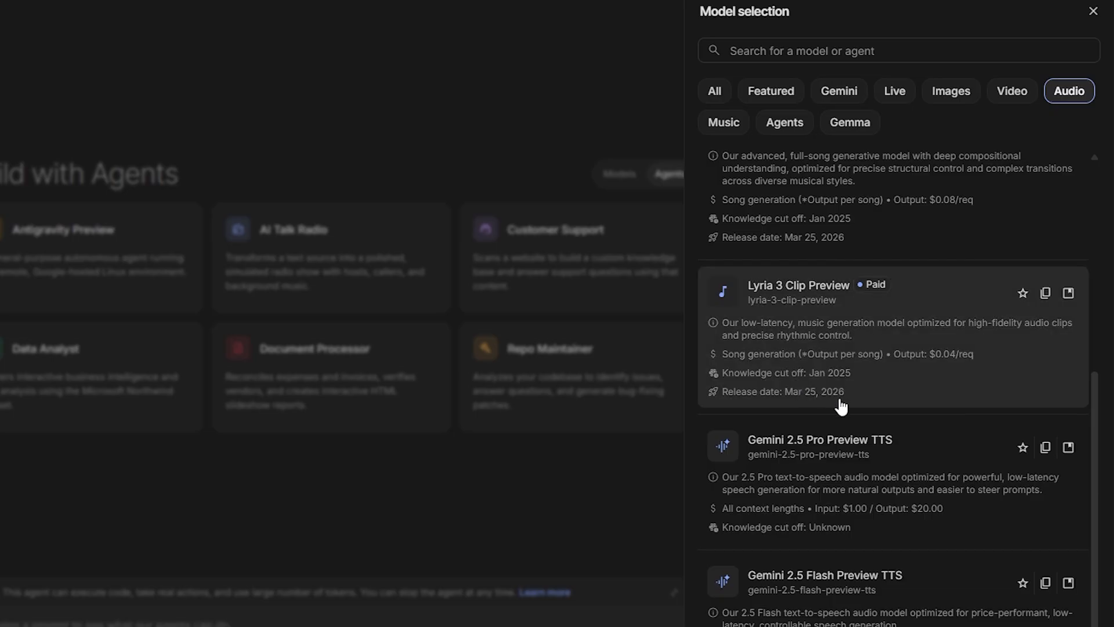
left_click(842, 465)
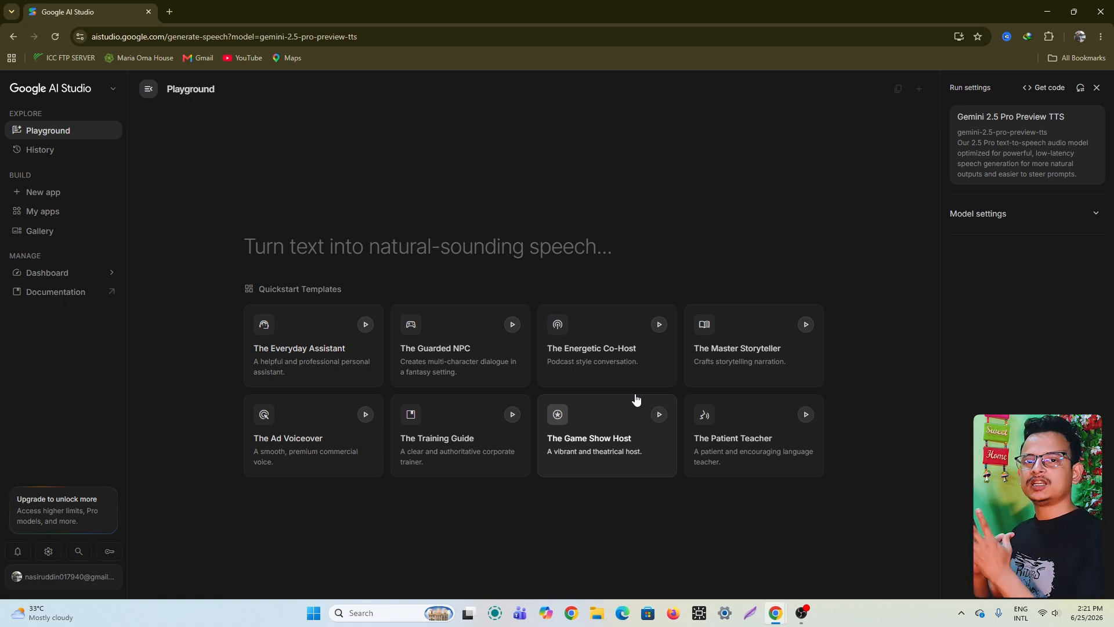
left_click(313, 250)
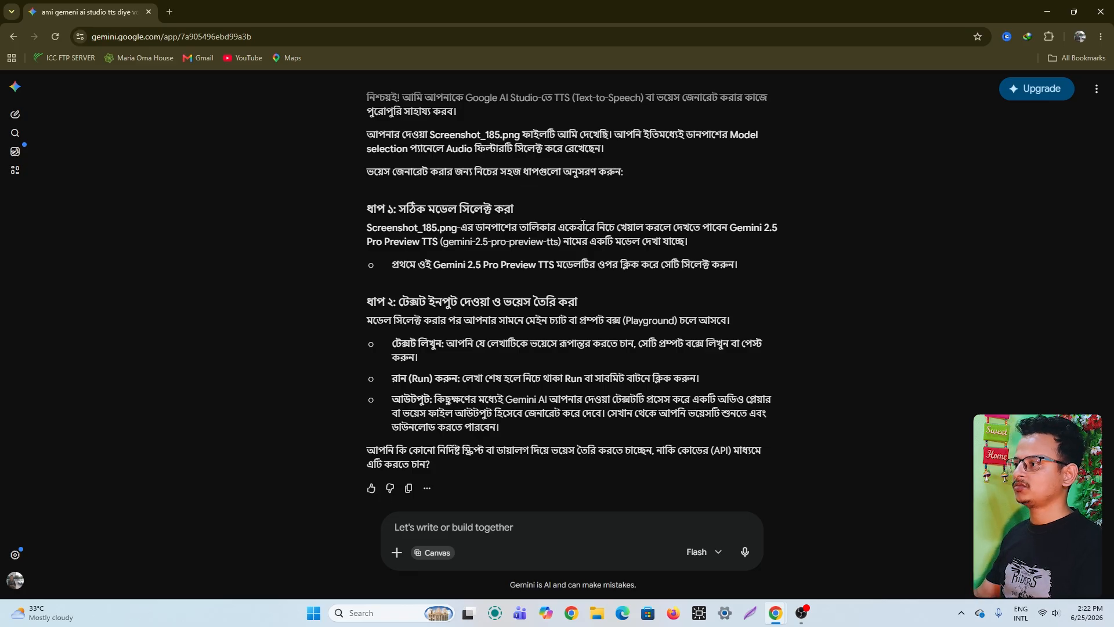
- Read the Gemini chat's instructions for Scene, Sample Context and Speaker 1, and compare them with the composer's fields in Google AI Studio
scroll(575, 229, "up", 2)
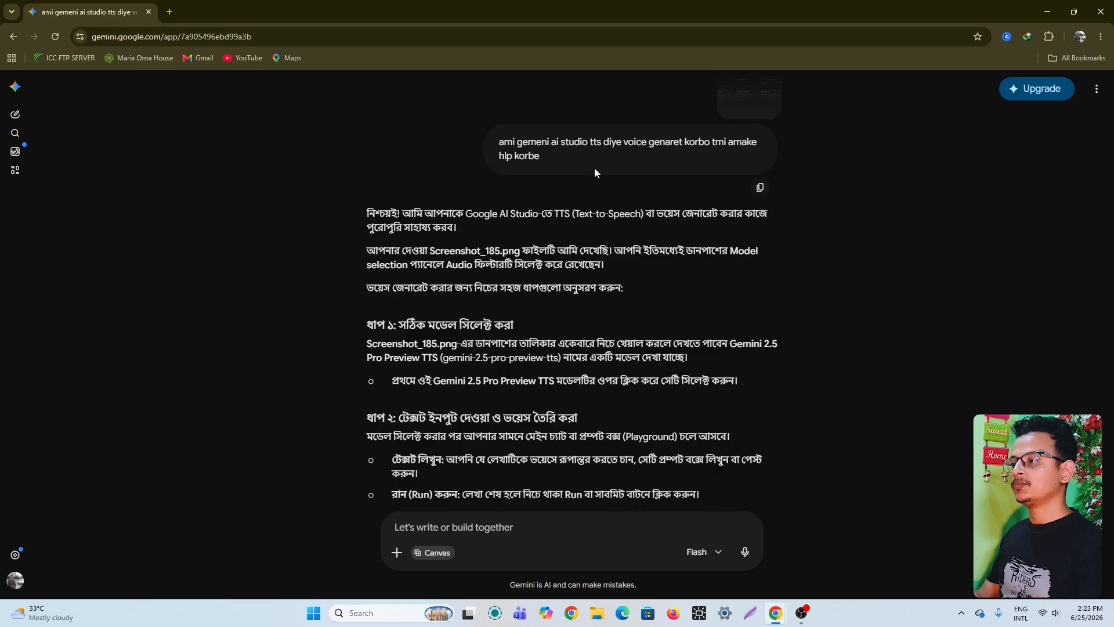
scroll(566, 232, "down", 1)
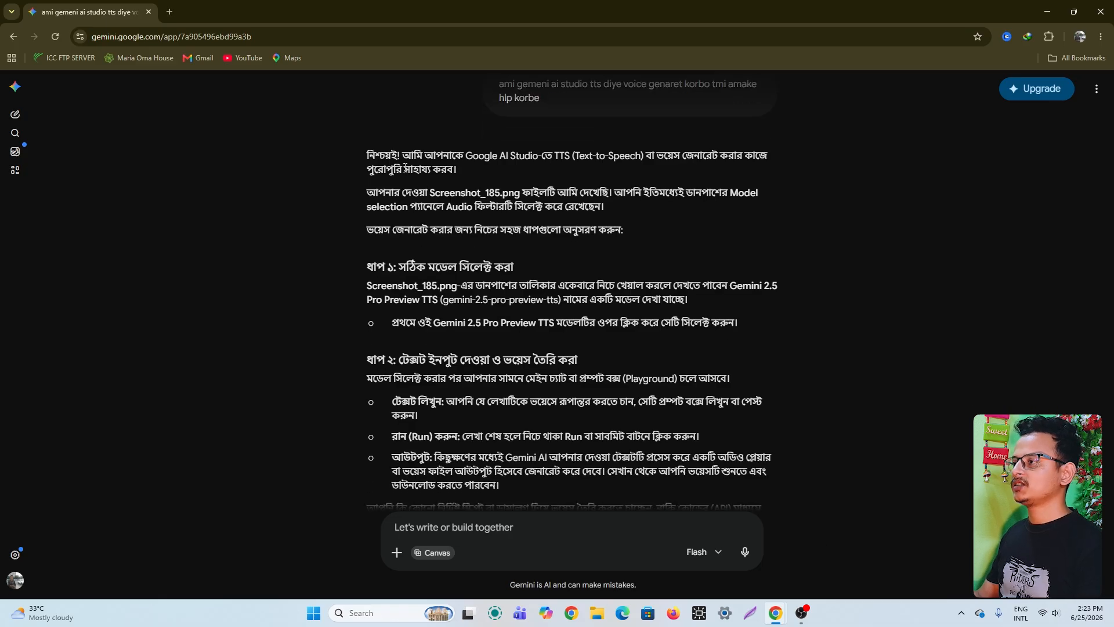
scroll(538, 256, "down", 2)
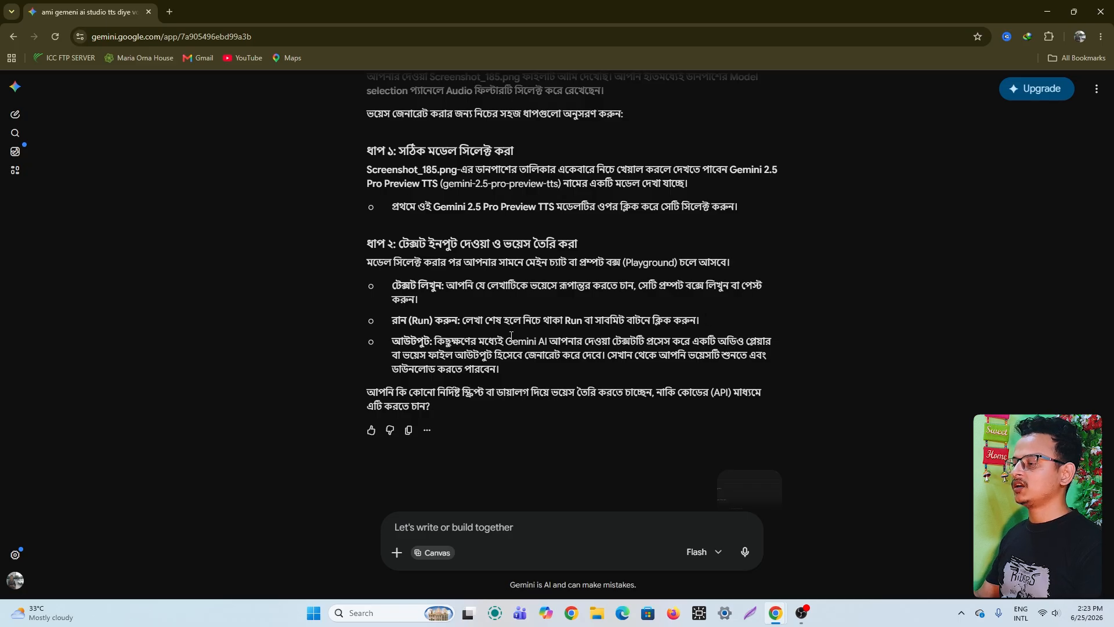
scroll(508, 338, "down", 5)
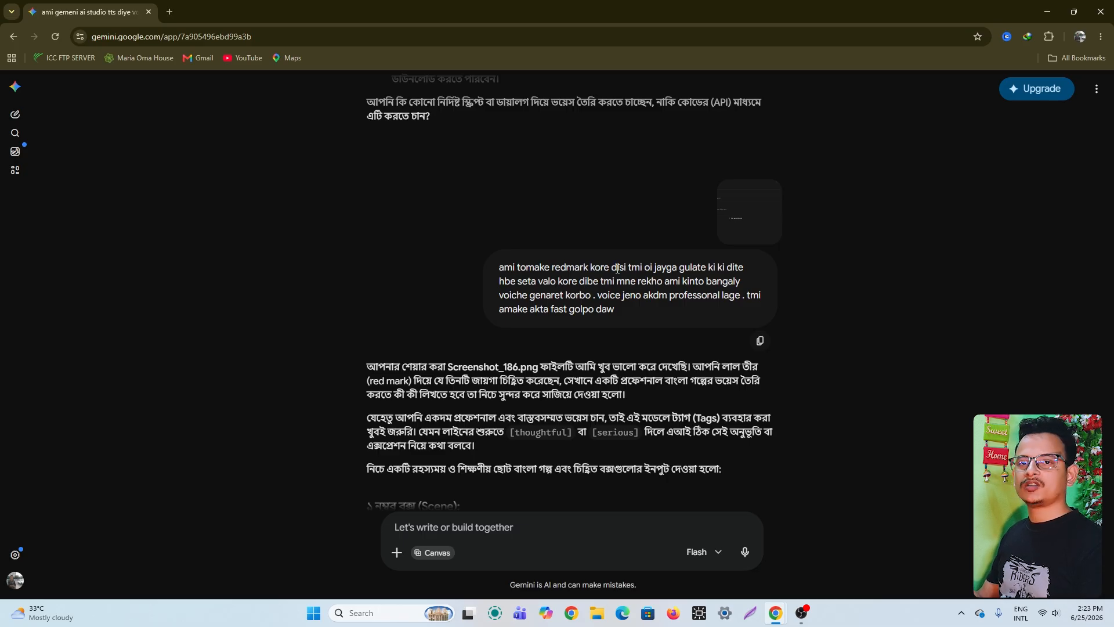
scroll(618, 271, "down", 5)
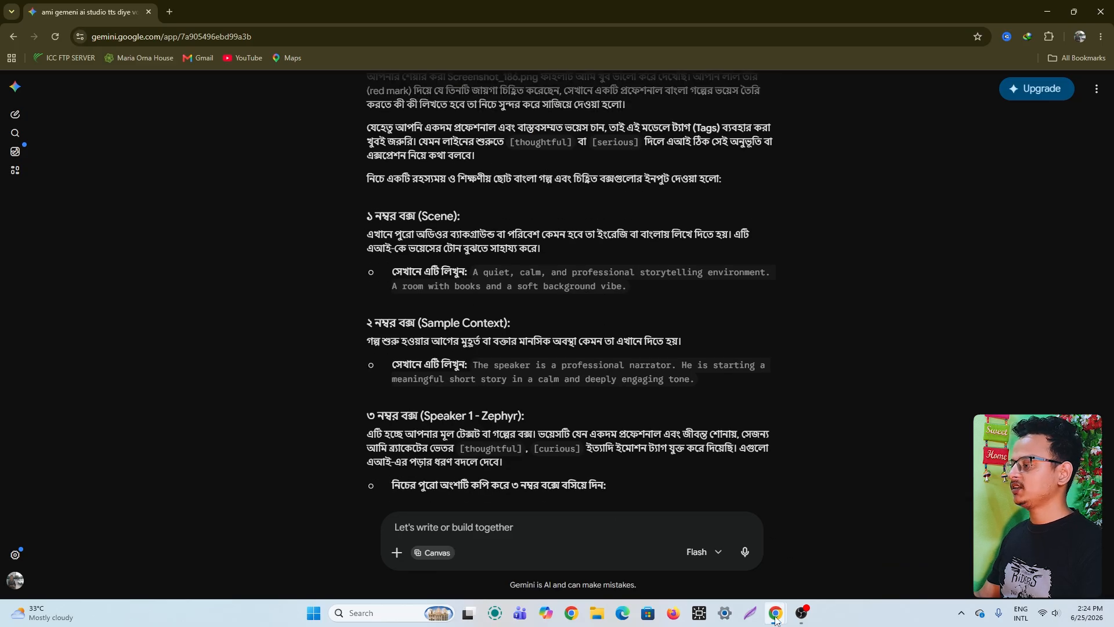
mouse_move(776, 615)
left_click(814, 566)
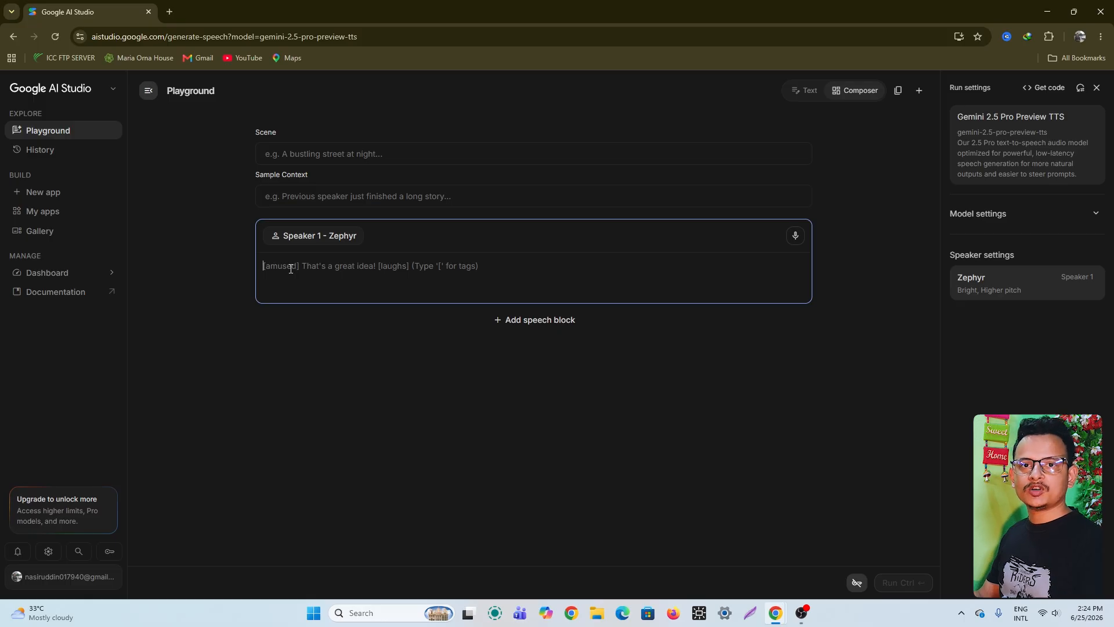
- Copy the Gemini chat's scene text, "A quiet, calm, and professional storytelling environment. A room with books and a soft background vibe.", into the composer's Scene field
key("alt+Tab")
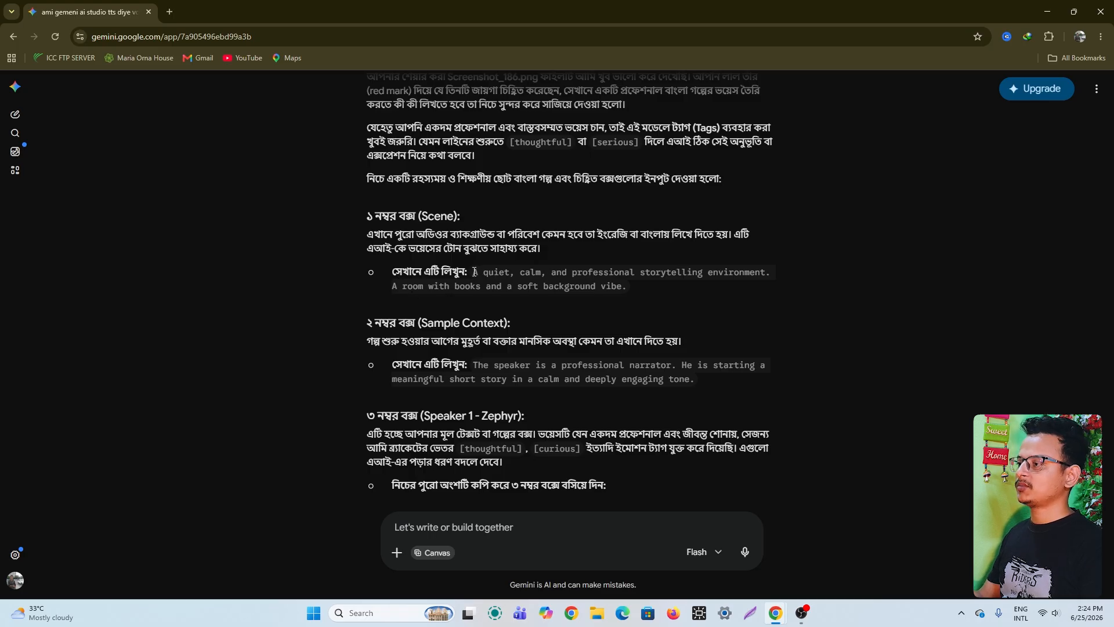
left_click_drag(473, 273, 613, 289)
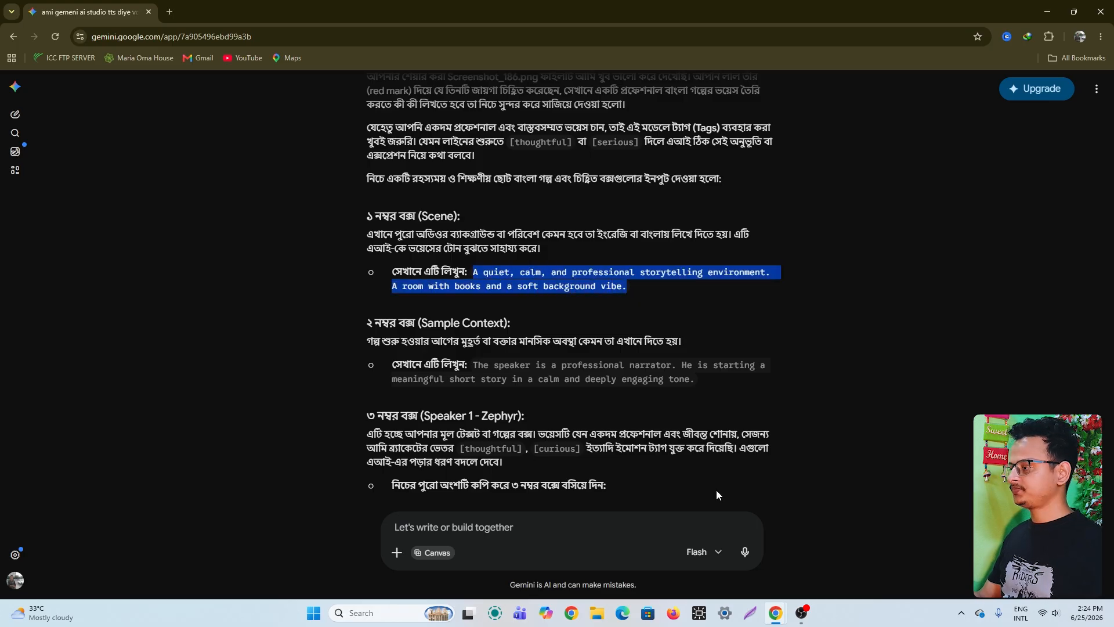
mouse_move(776, 620)
left_click(803, 555)
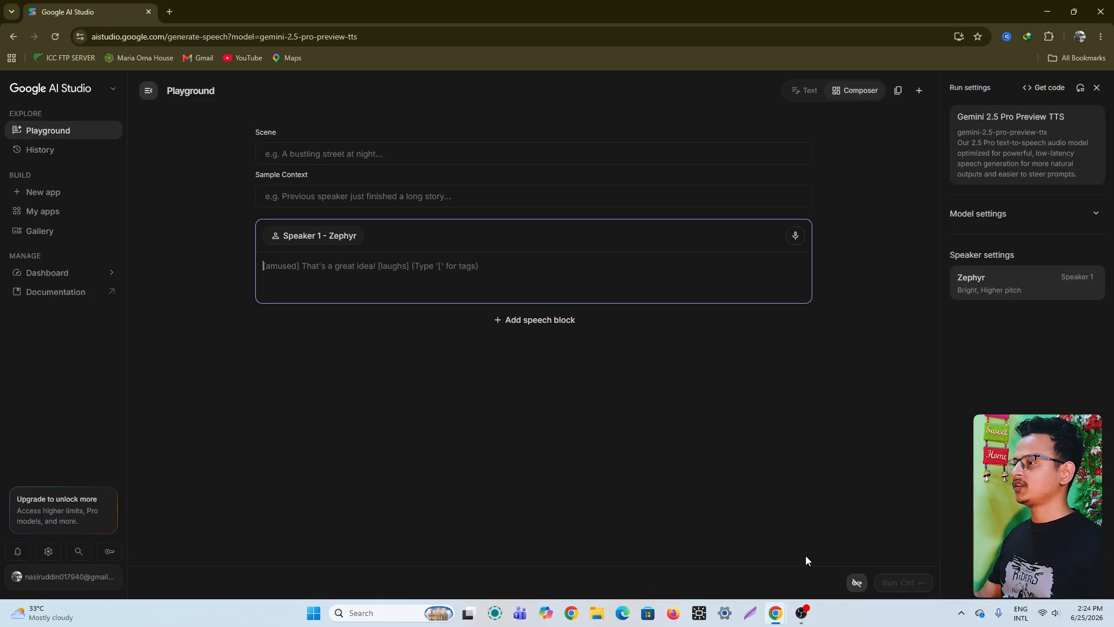
left_click(359, 155)
type("A quiet, calm, and professional storytelling environment. A room with books and a soft background vibe.")
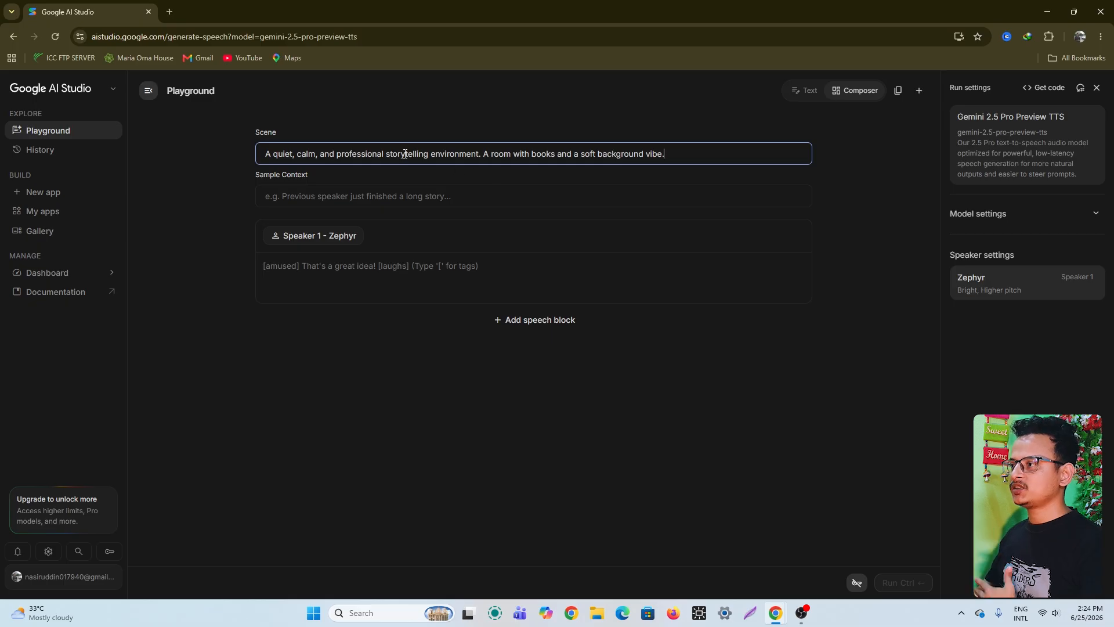
- Fill Sample Context with the Gemini chat's text: "The speaker is a professional narrator. He is starting a meaningful short story in a calm and deeply engaging tone."
key("alt+Tab")
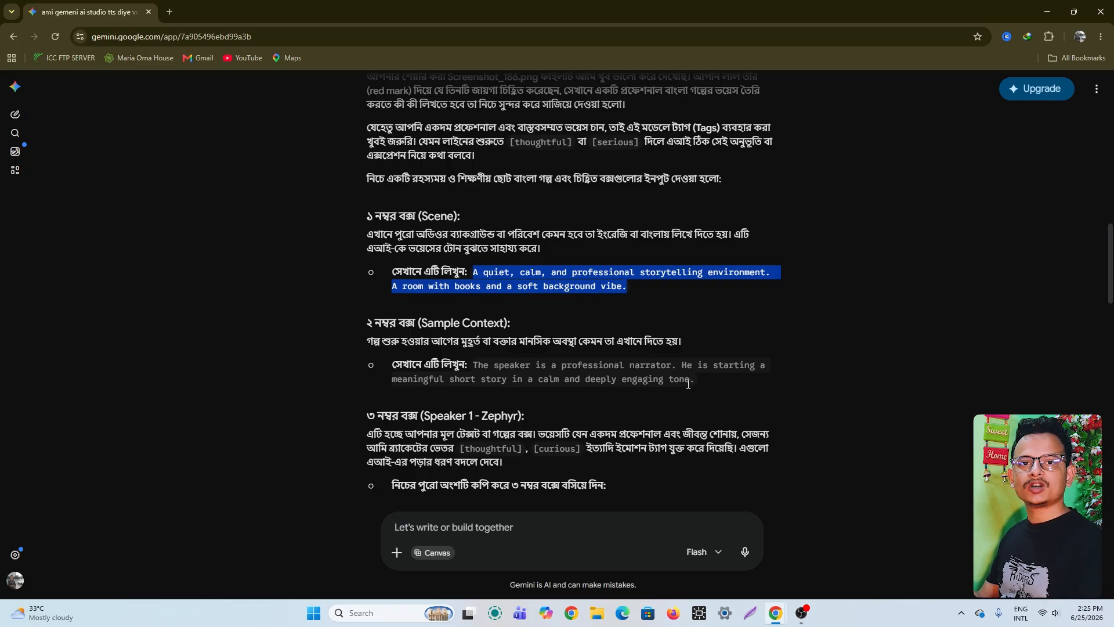
left_click(473, 365)
left_click_drag(473, 365, 692, 378)
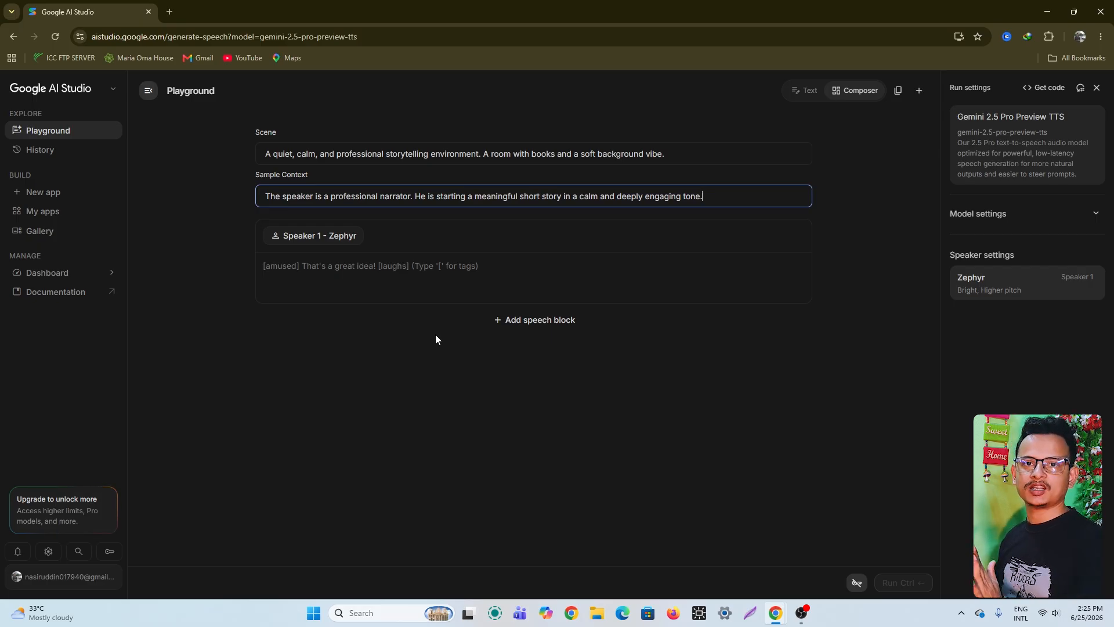
- Copy the tagged Bengali story from the Gemini chat's Plaintext block into the Speaker 1 speech block in Google AI Studio
key("alt+Tab")
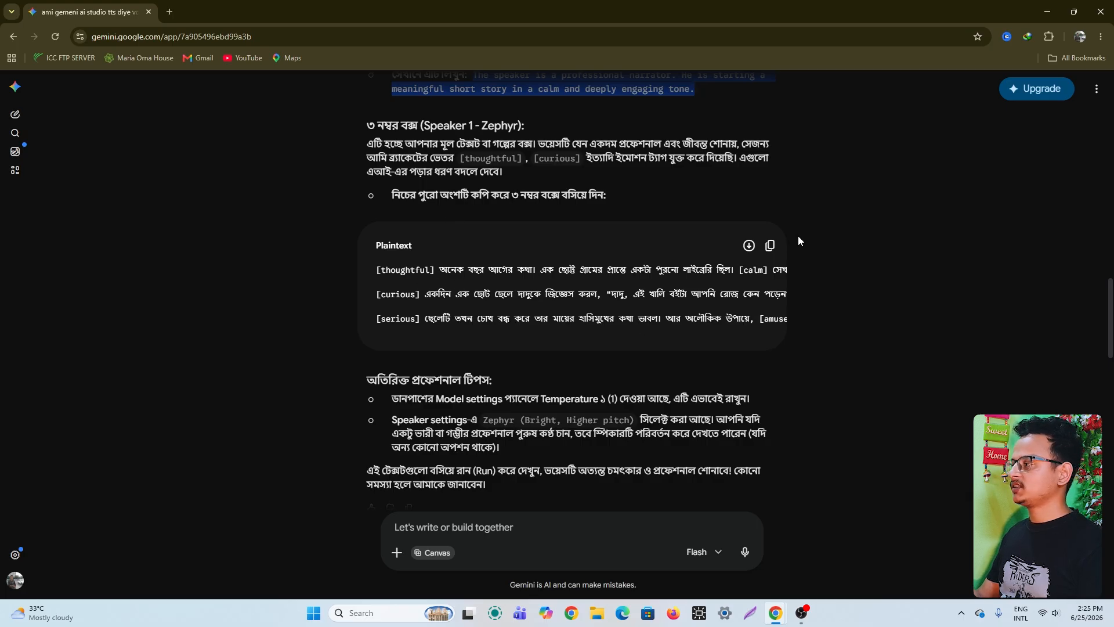
left_click(770, 245)
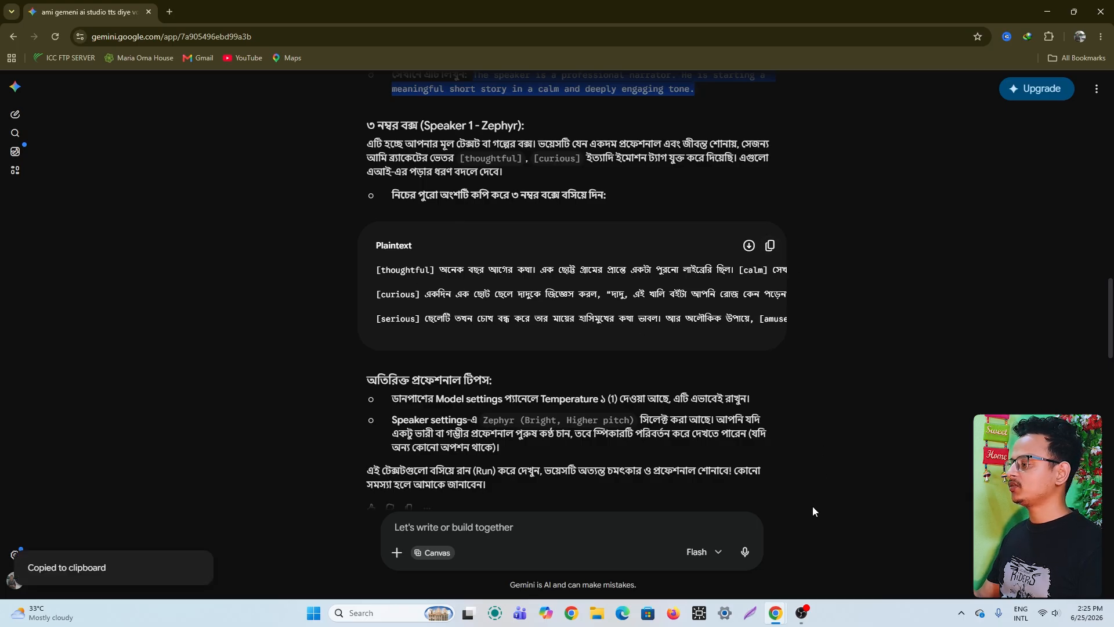
mouse_move(776, 613)
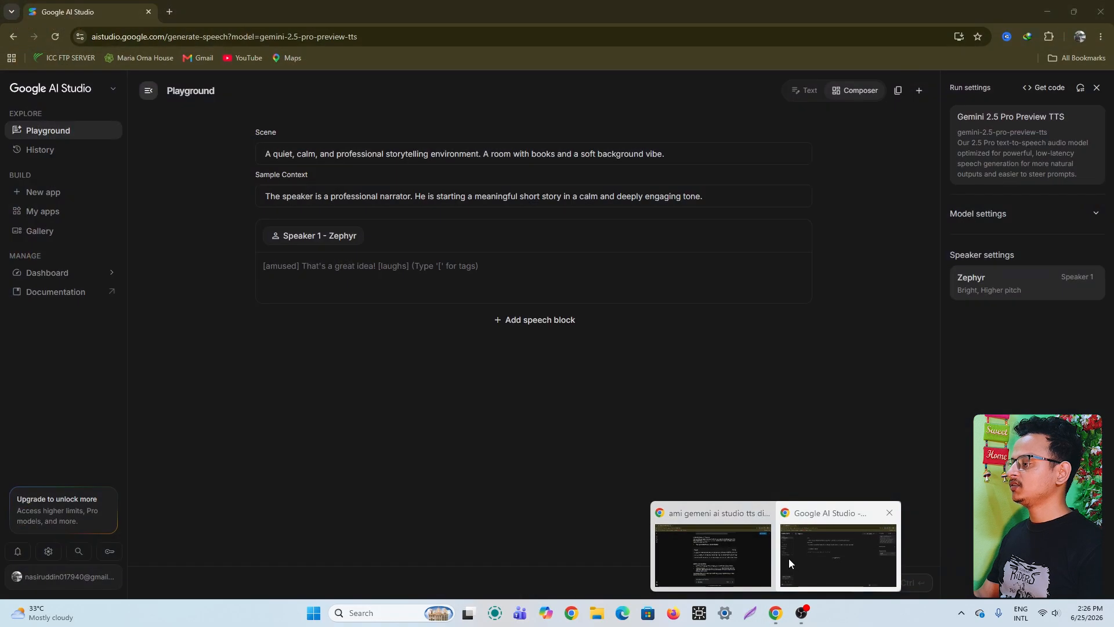
left_click(801, 558)
left_click(316, 272)
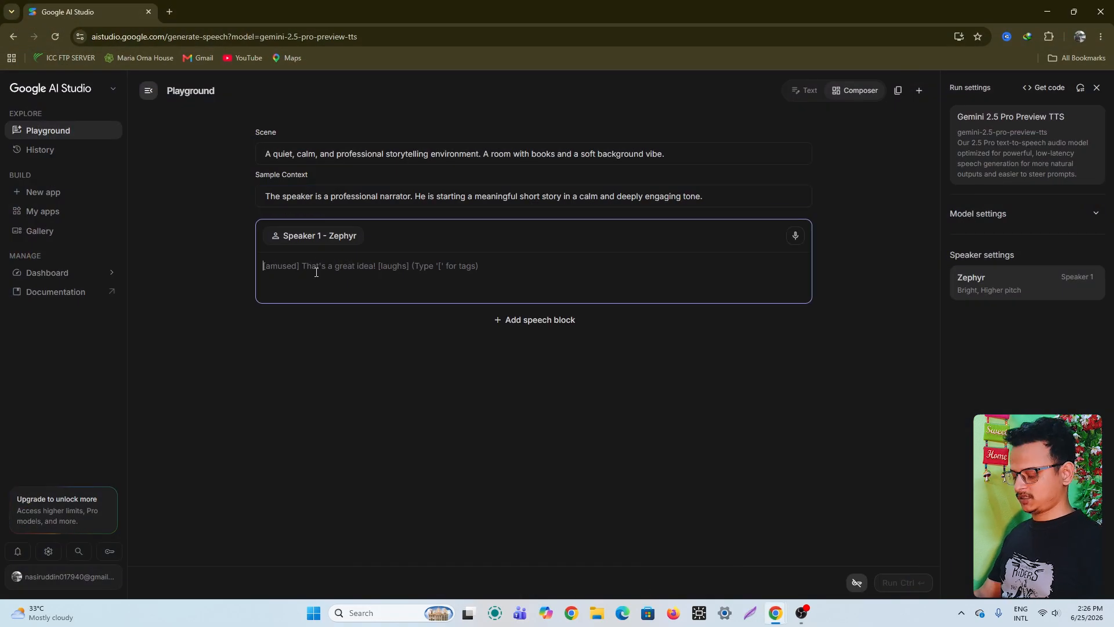
key("ctrl+v")
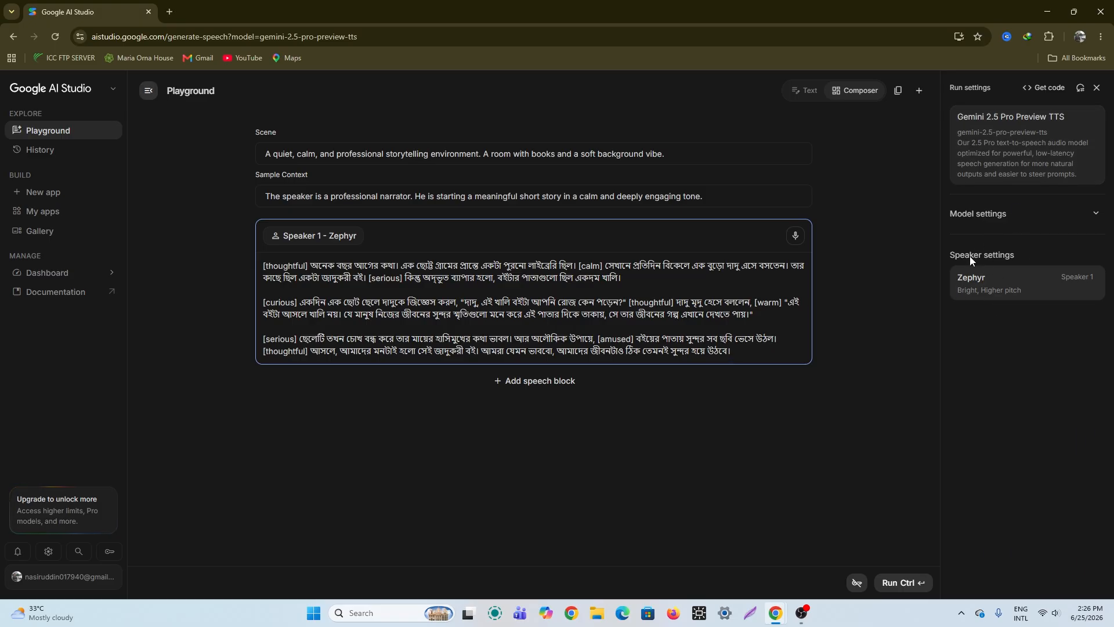
- In Speaker 1's settings, set the director's note style to Vocal Smile and the pace to Natural
left_click(1000, 288)
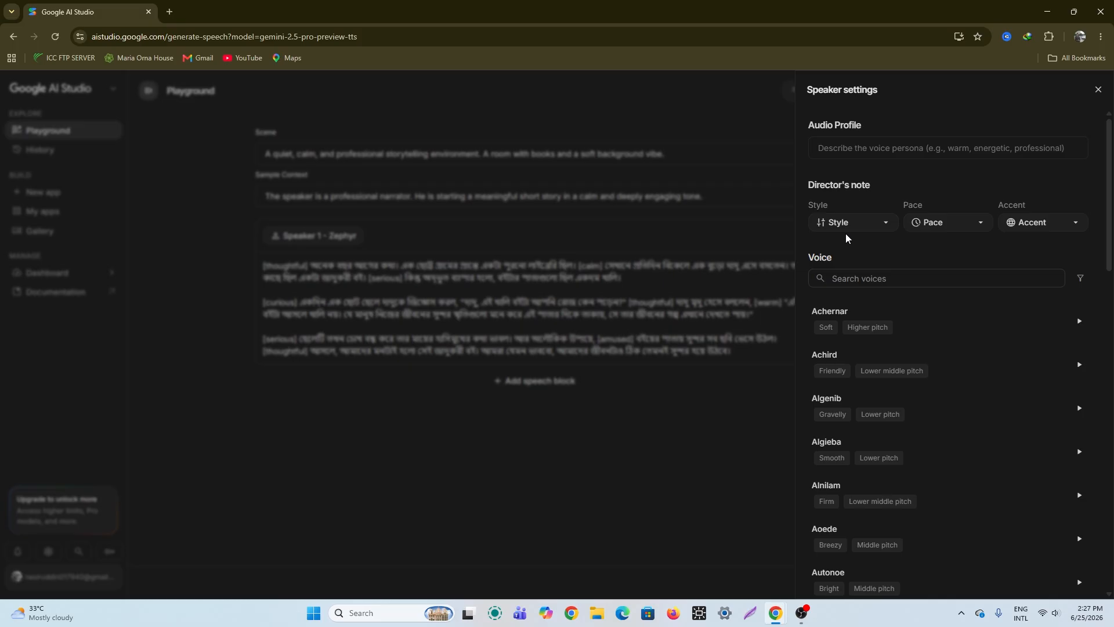
left_click(887, 228)
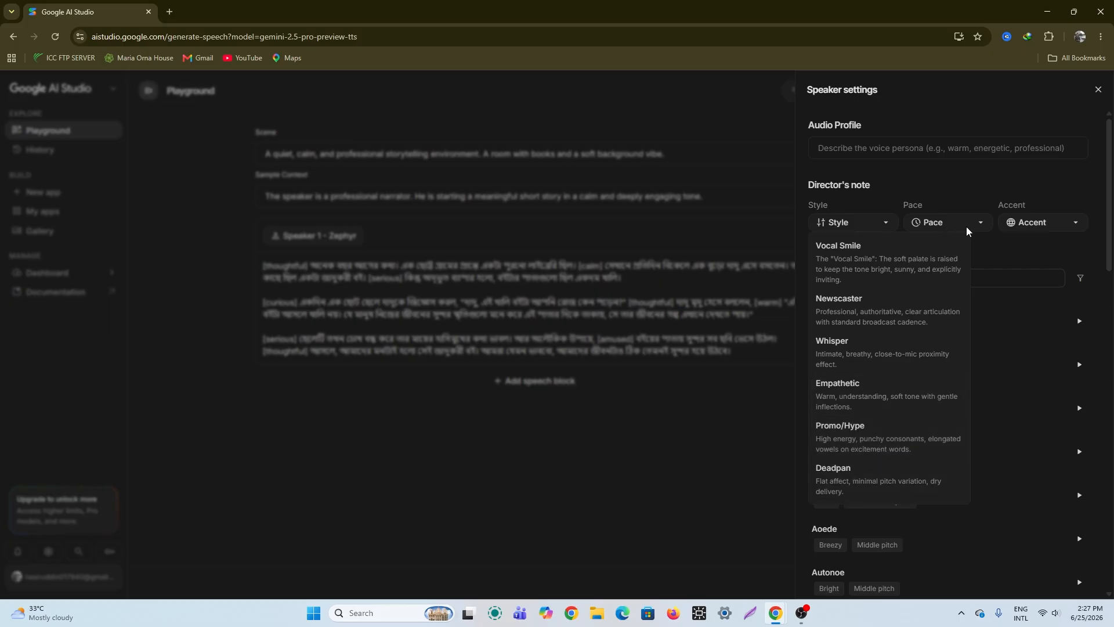
left_click(842, 256)
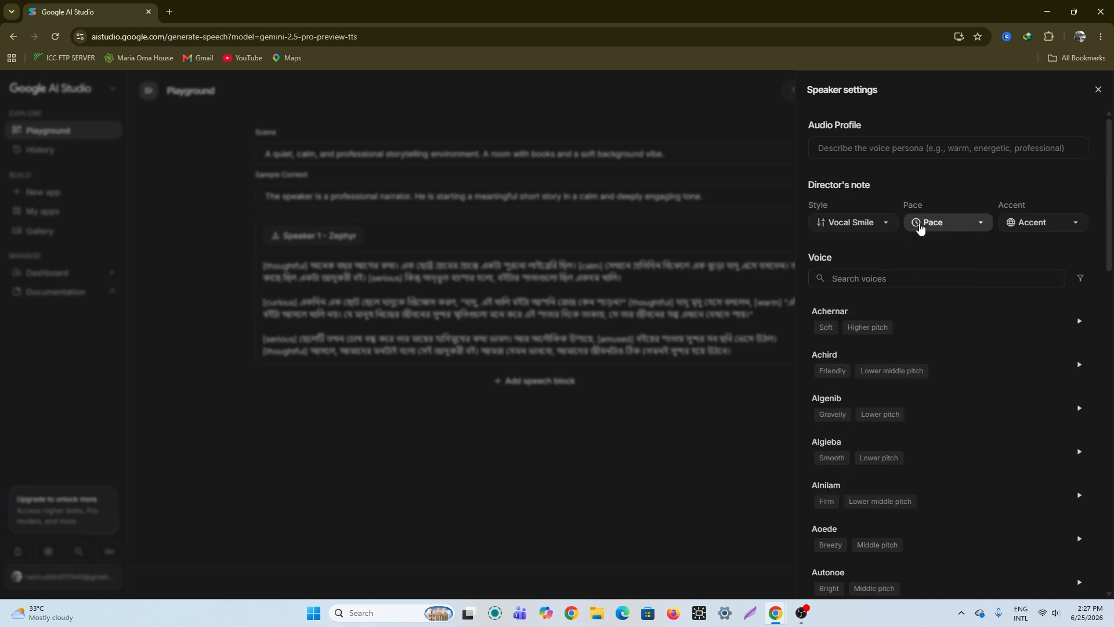
left_click(966, 225)
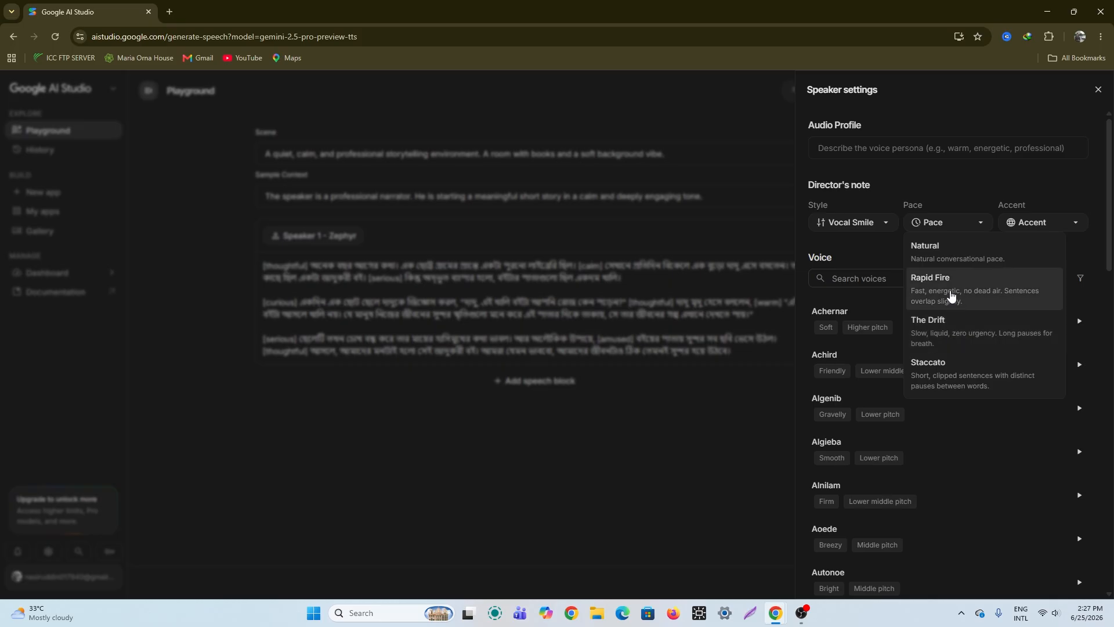
left_click(932, 253)
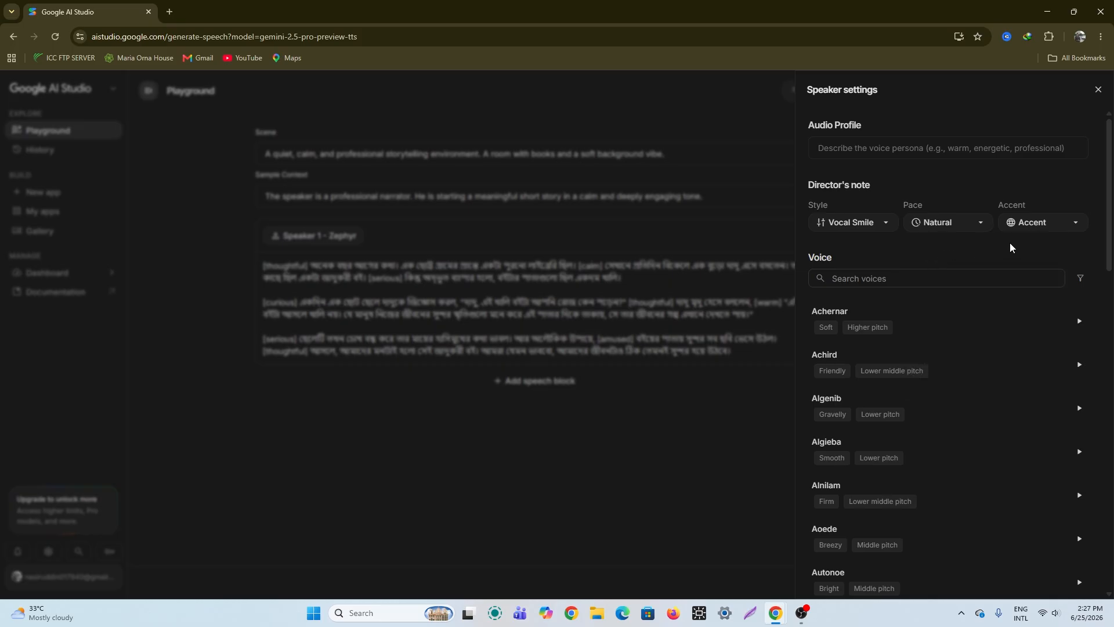
- Set the accent in Speaker 1's director's note to Neutral
left_click(1078, 226)
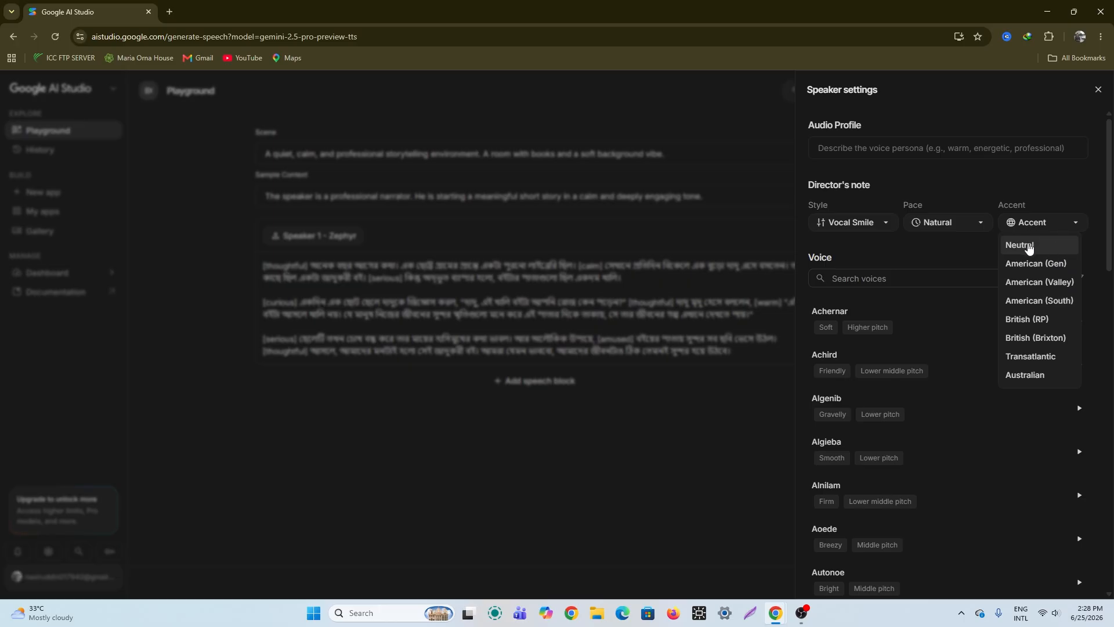
left_click(1029, 245)
left_click(1077, 222)
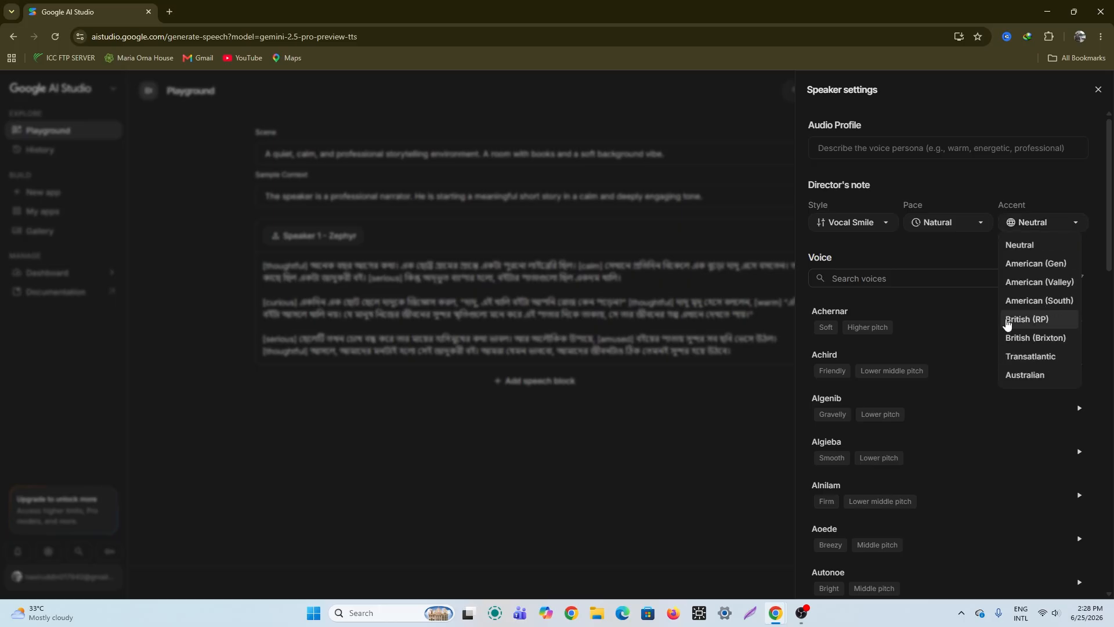
left_click(928, 249)
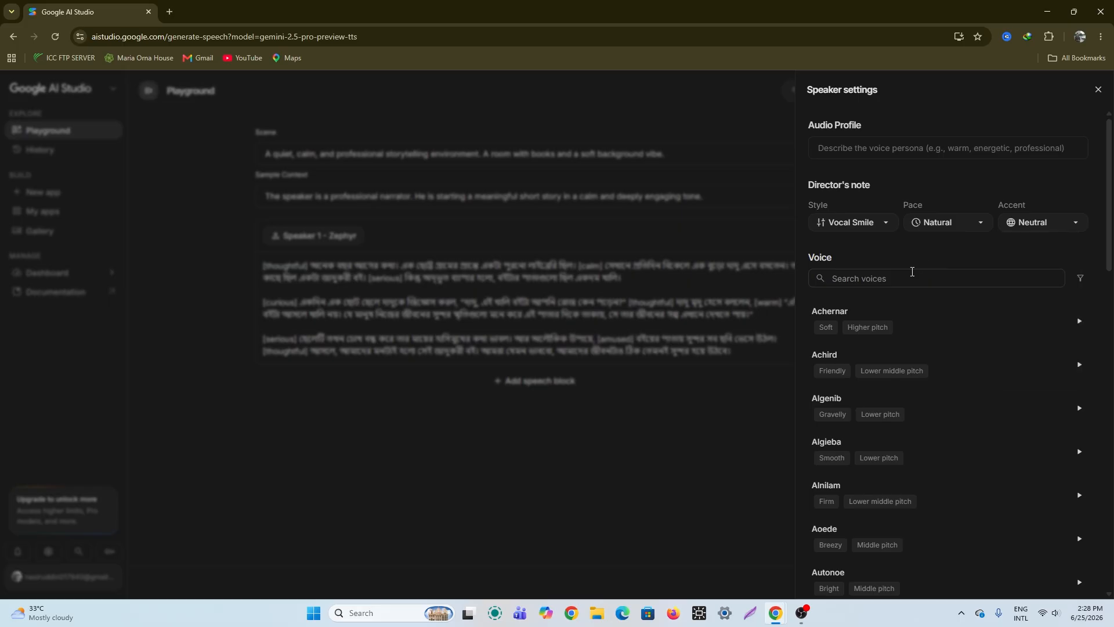
- Preview the Achernar, Achird, Algenib, Algieba, Alnilam, Aoede and Autonoe voices in Speaker 1's settings
scroll(944, 324, "down", 1)
scroll(944, 324, "down", 2)
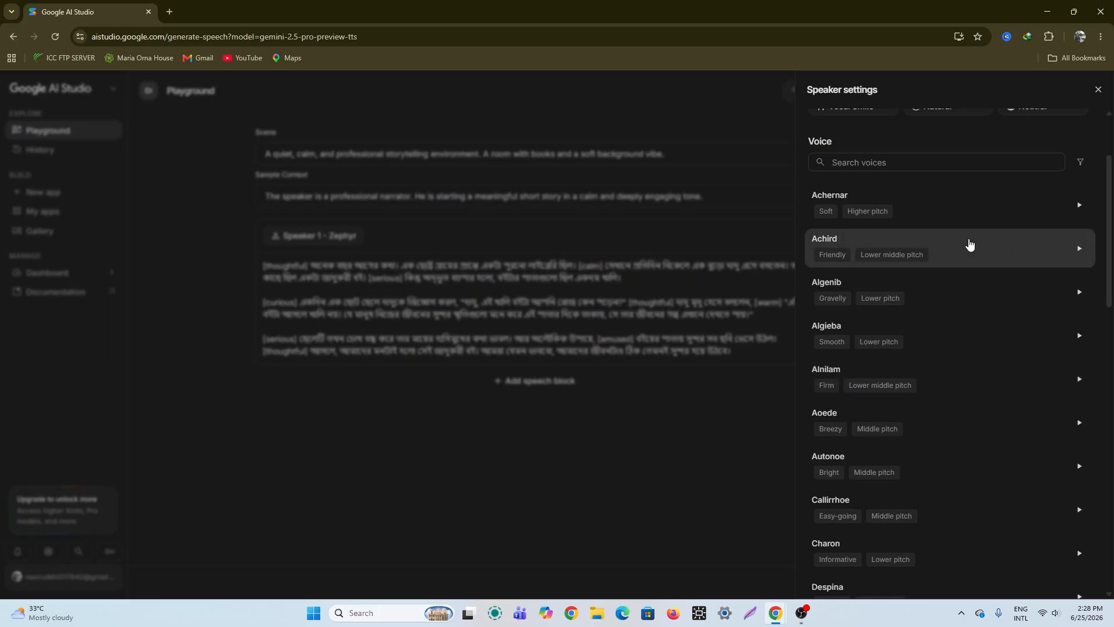
left_click(1079, 207)
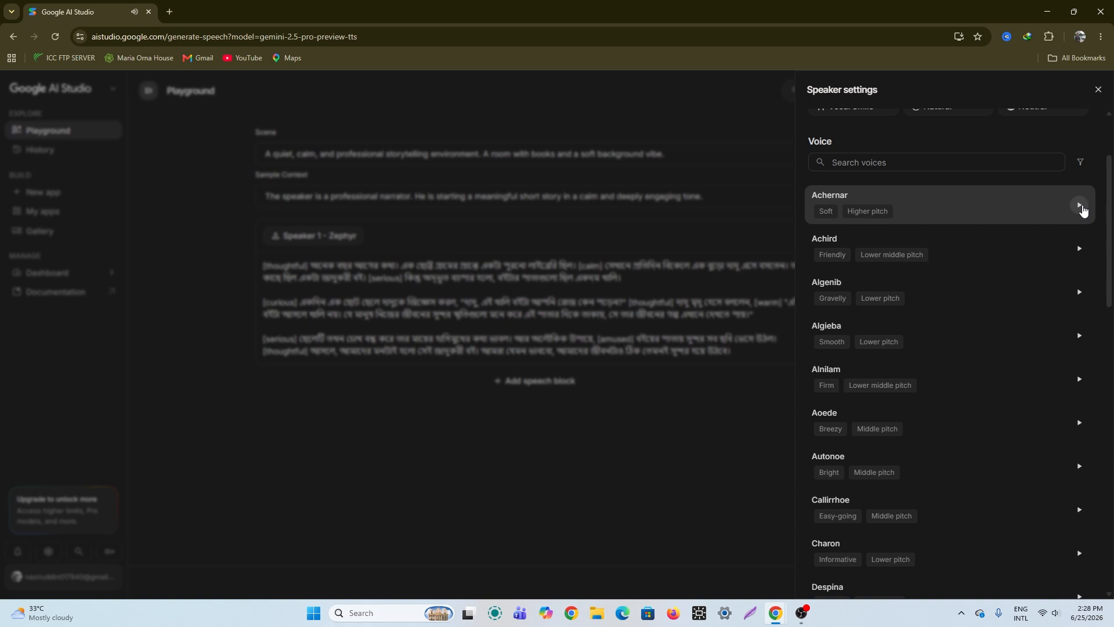
left_click(1079, 249)
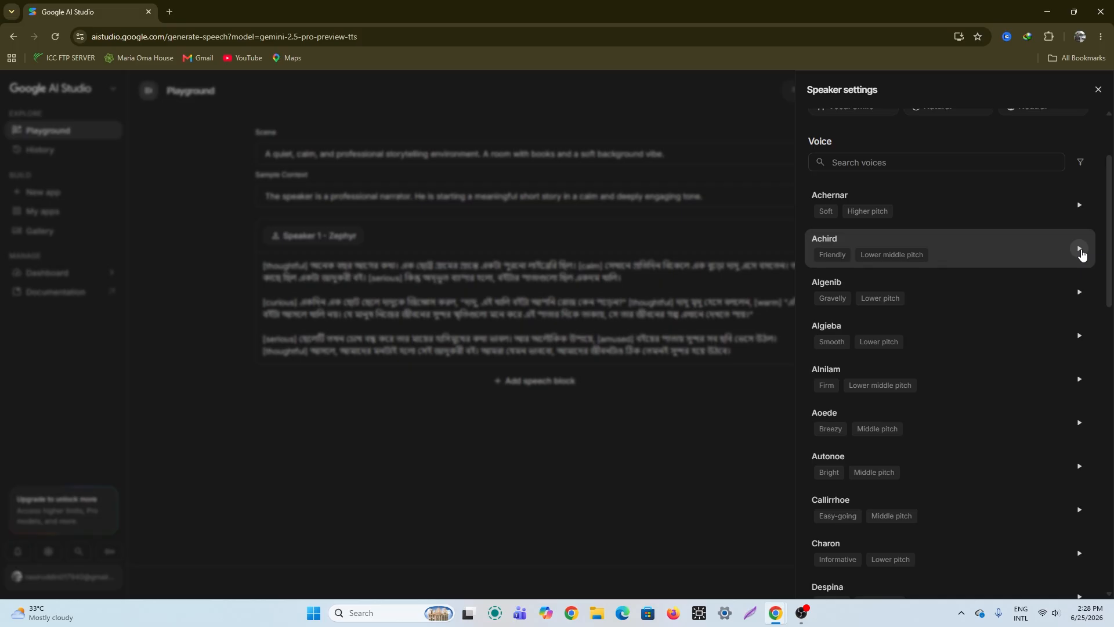
left_click(1080, 292)
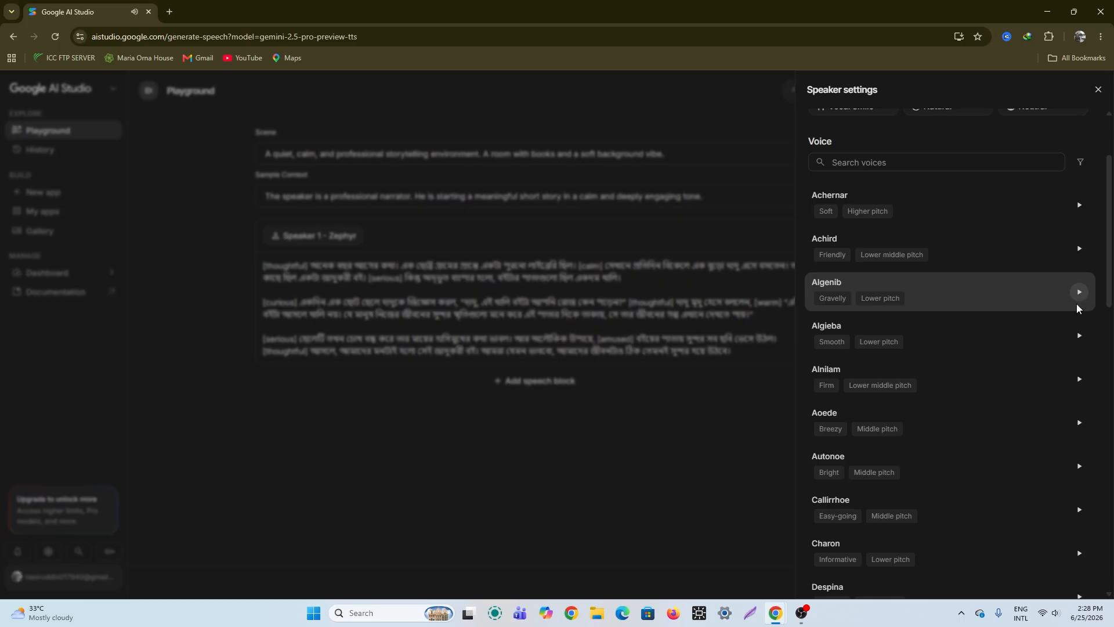
left_click(1082, 338)
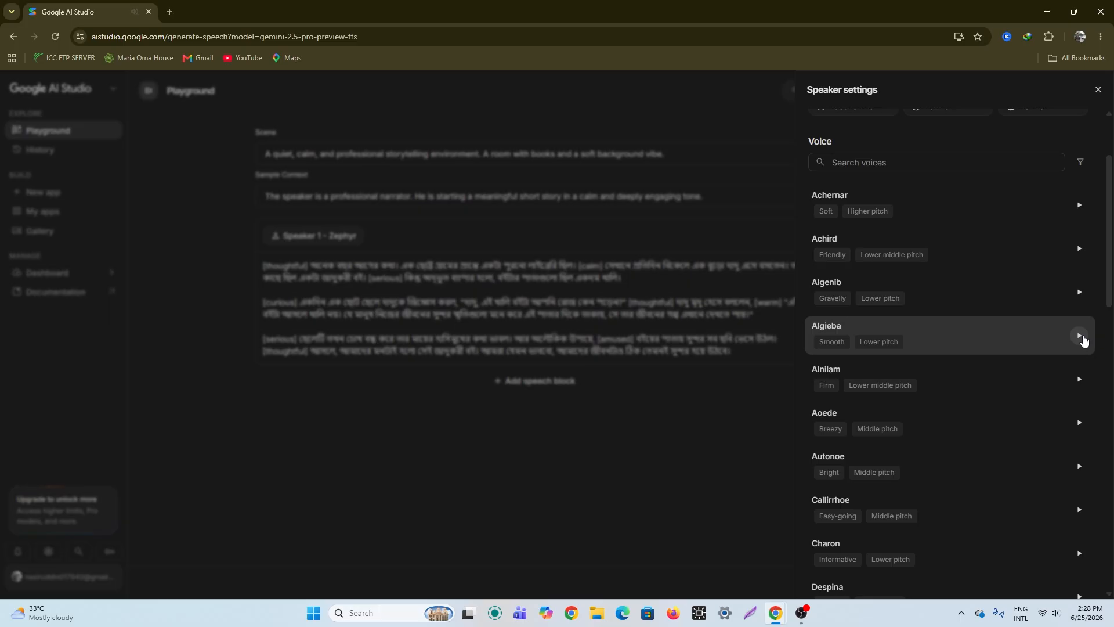
left_click(1079, 381)
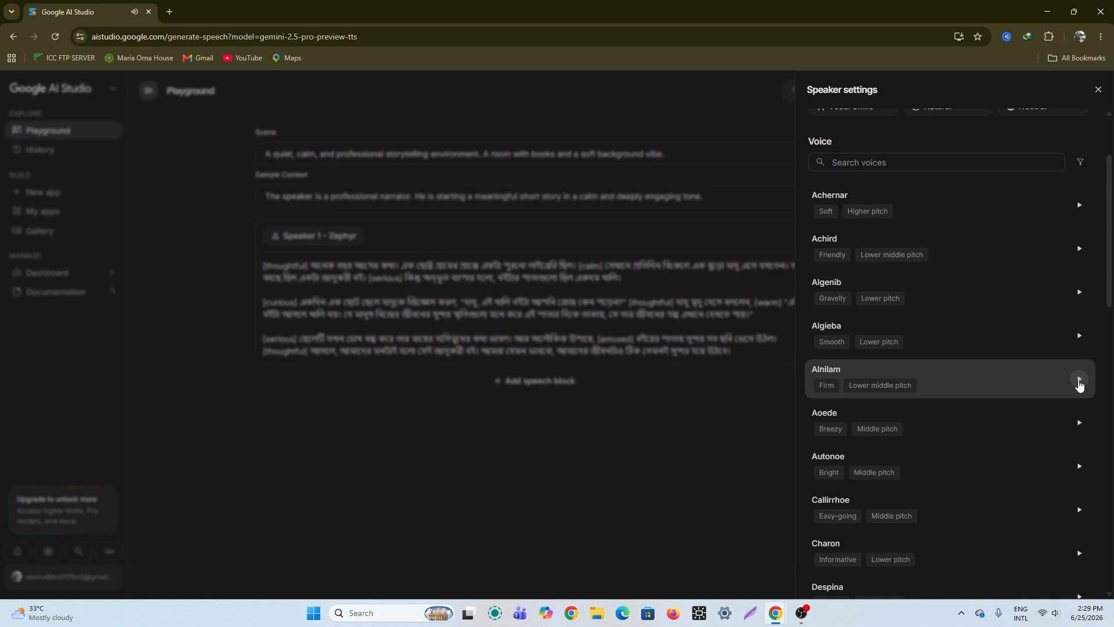
left_click(1081, 424)
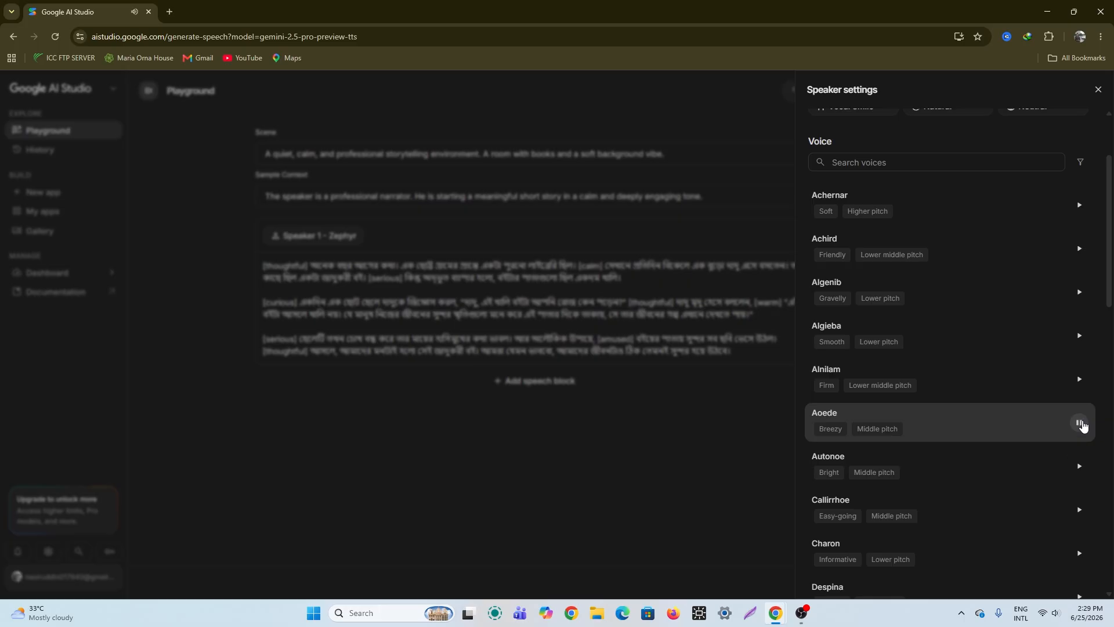
left_click(1081, 468)
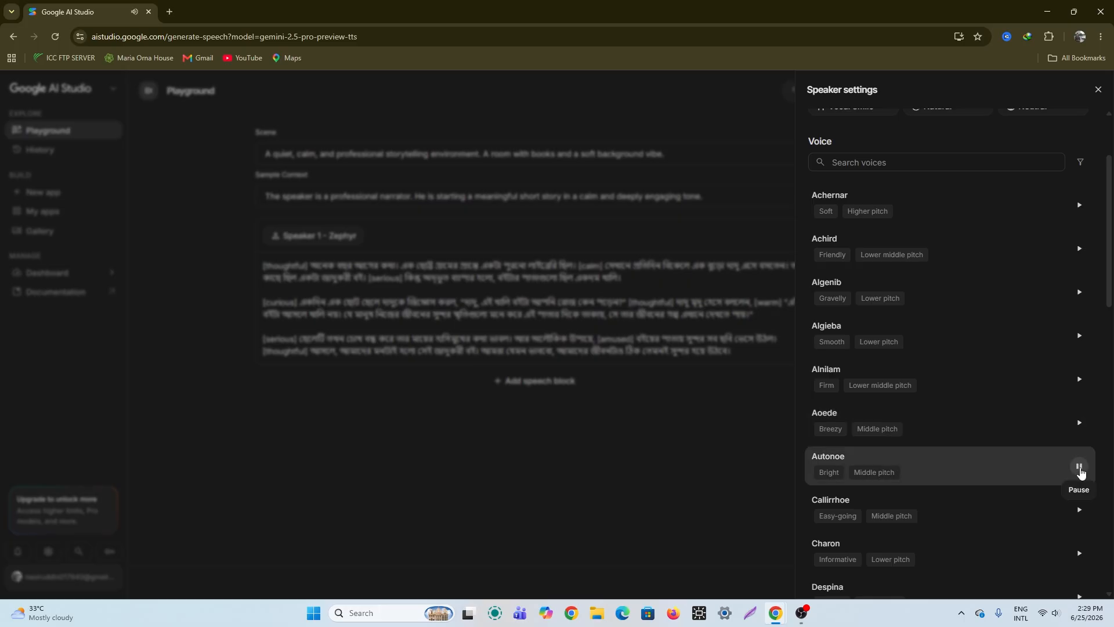
left_click(1081, 470)
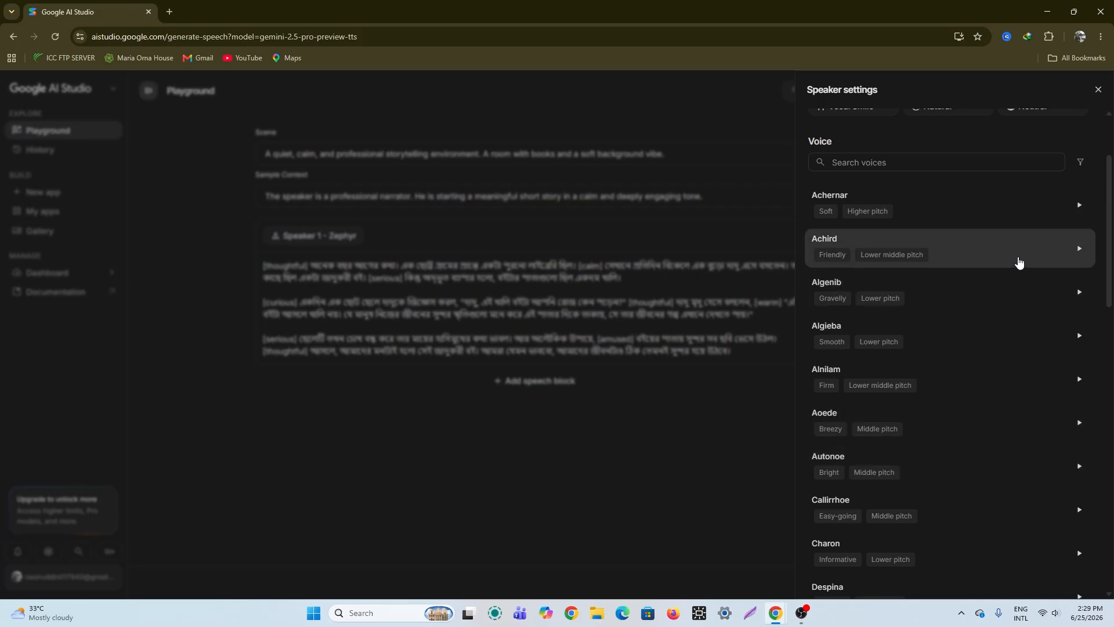
- Preview the Achird voice again, assign it to Speaker 1 and close the speaker settings
left_click(1081, 249)
left_click(1080, 249)
left_click(940, 240)
scroll(978, 251, "up", 2)
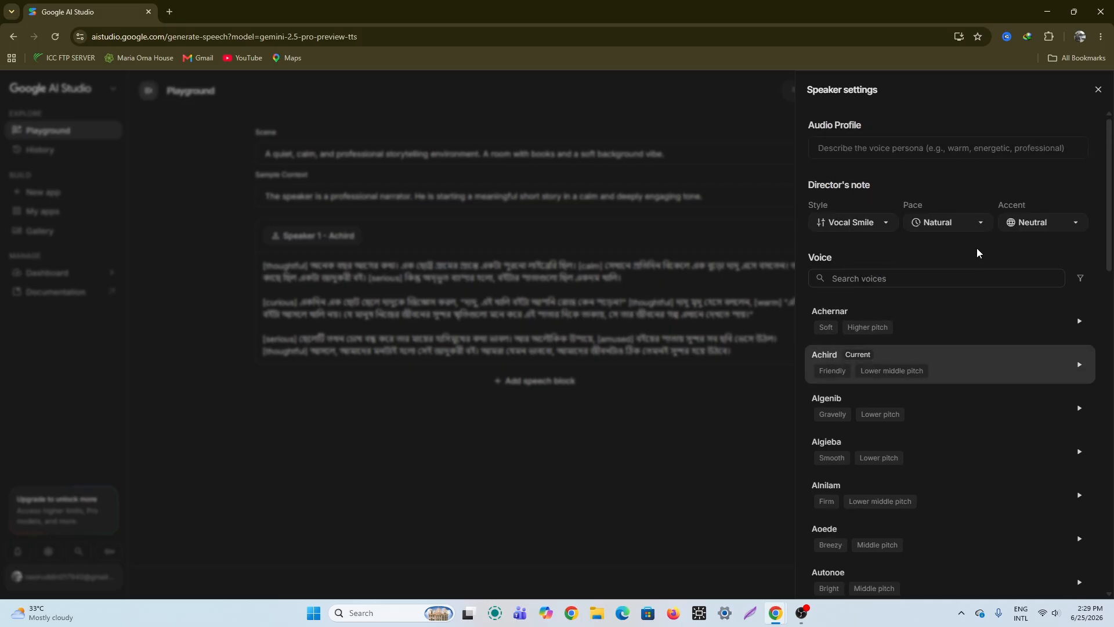
left_click(1097, 90)
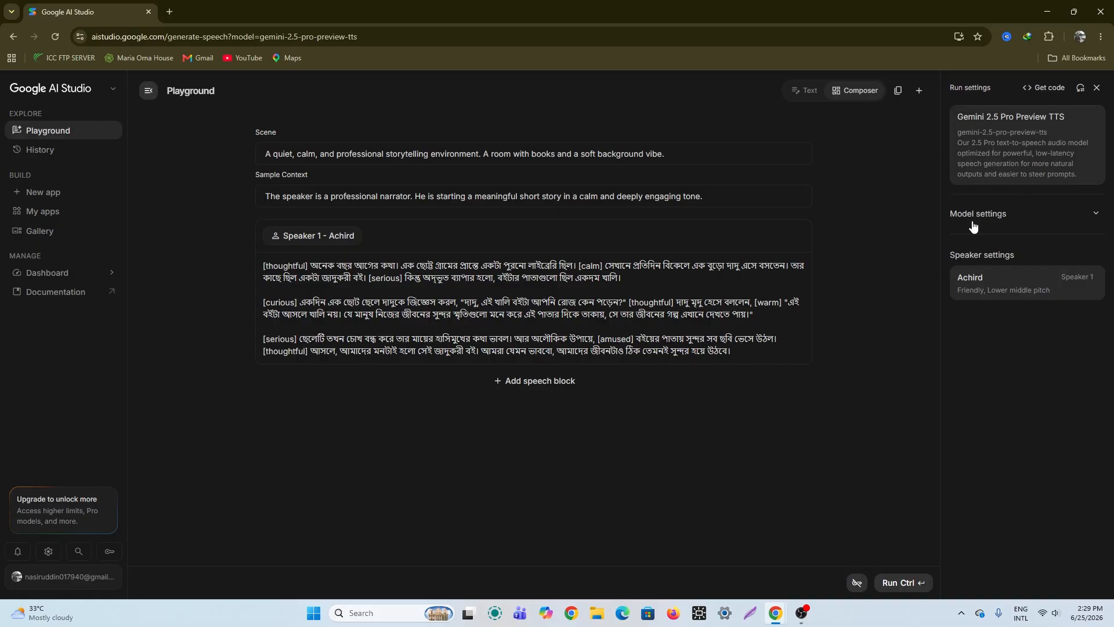
- Expand the model settings, generate the Bengali story voice-over and listen to the opening of the audio
left_click(1096, 215)
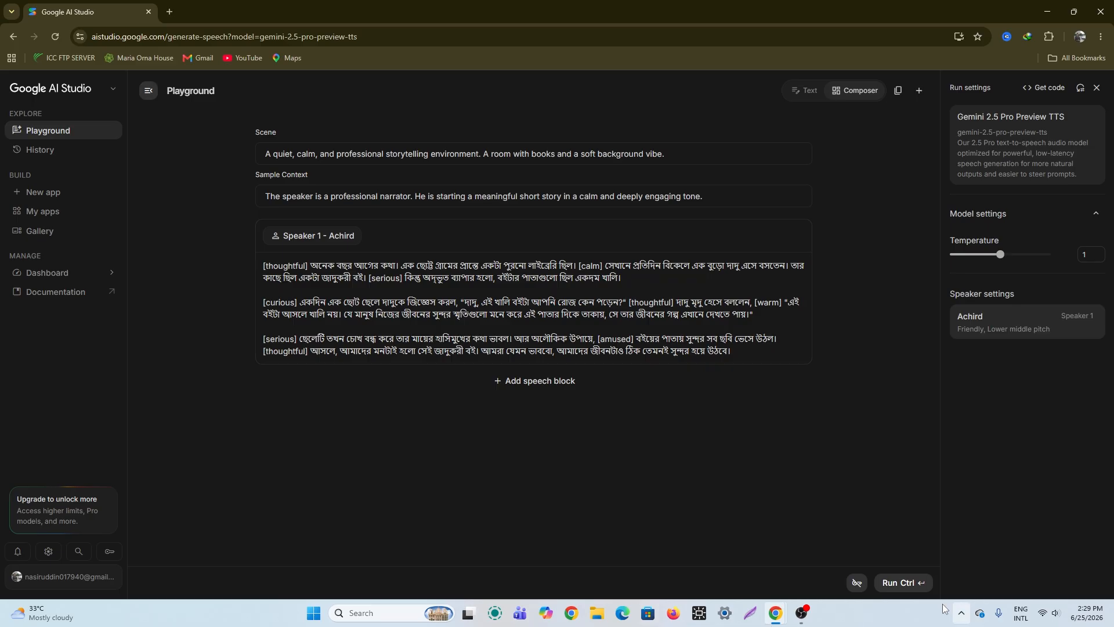
left_click(900, 589)
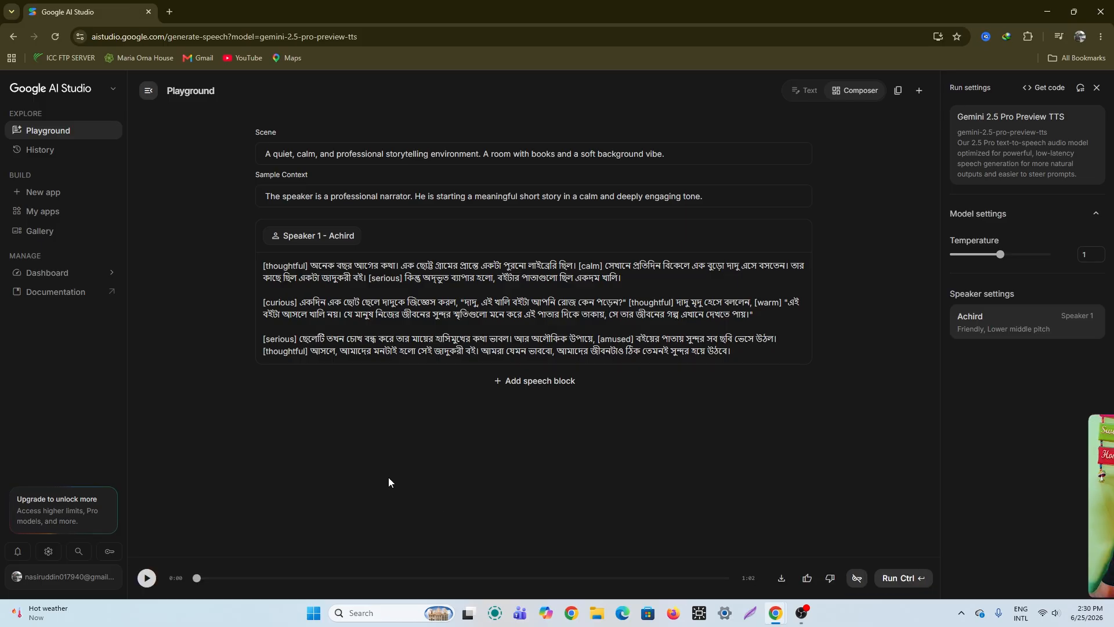
left_click(152, 581)
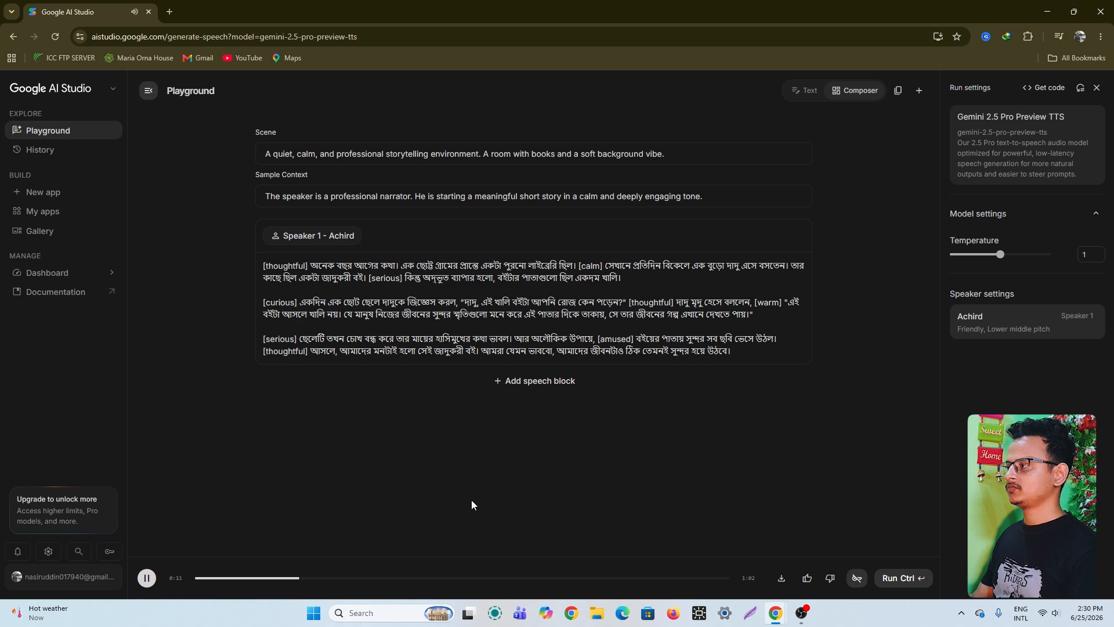
left_click(147, 578)
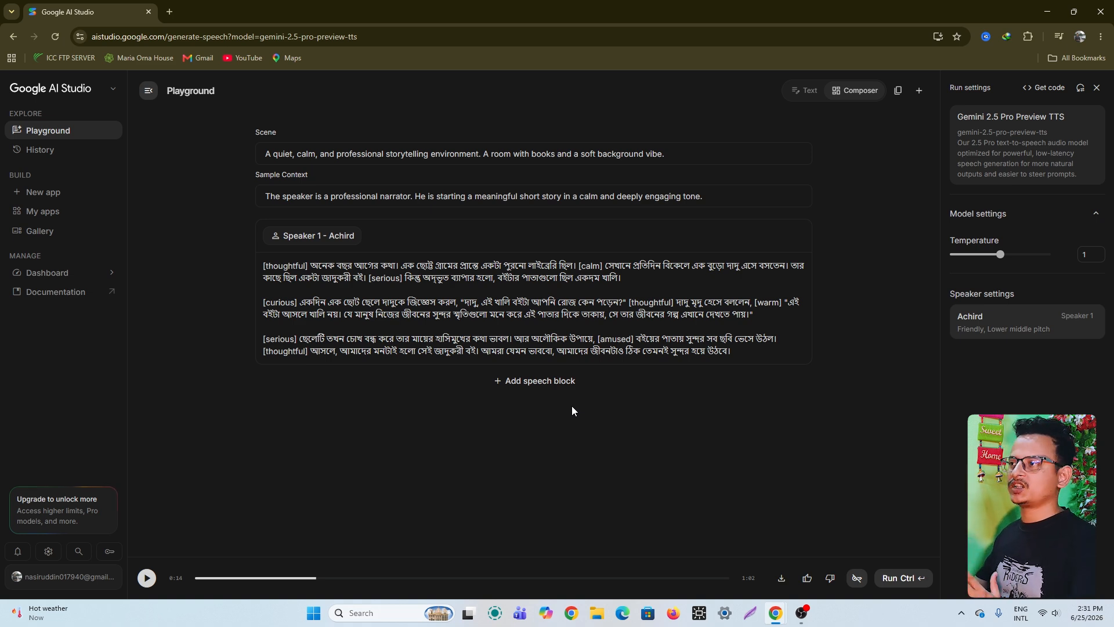
- Switch to the Gemini chat and review its story, AI bot and promotional voice replies, including the Scene, Sample Context and Speaker 1 texts
key("alt+Tab")
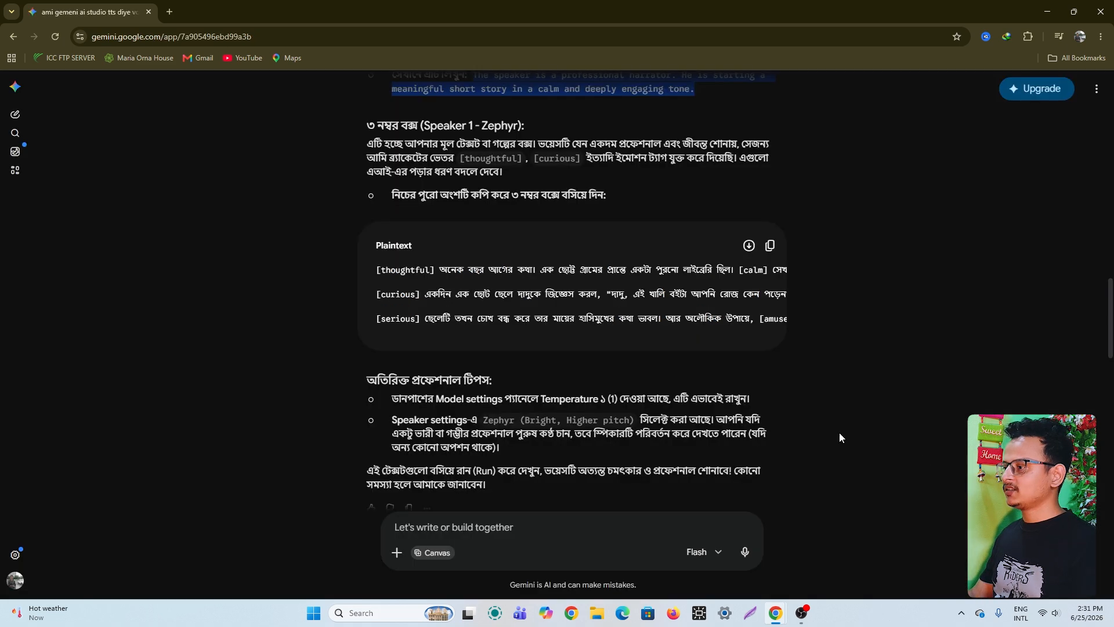
scroll(839, 437, "down", 10)
scroll(823, 434, "up", 5)
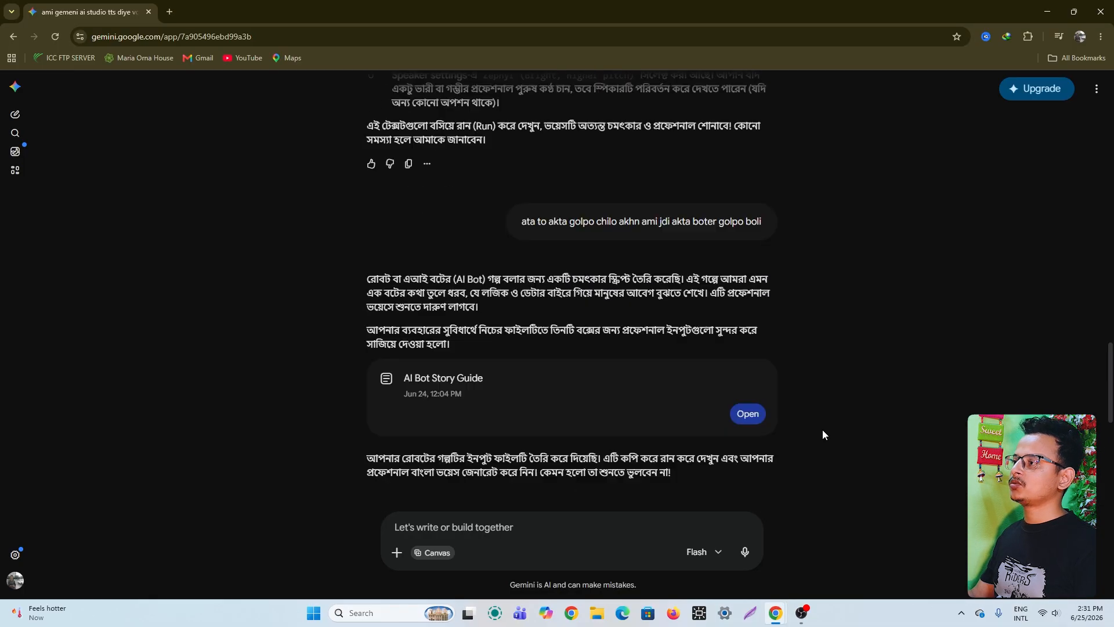
scroll(823, 433, "up", 4)
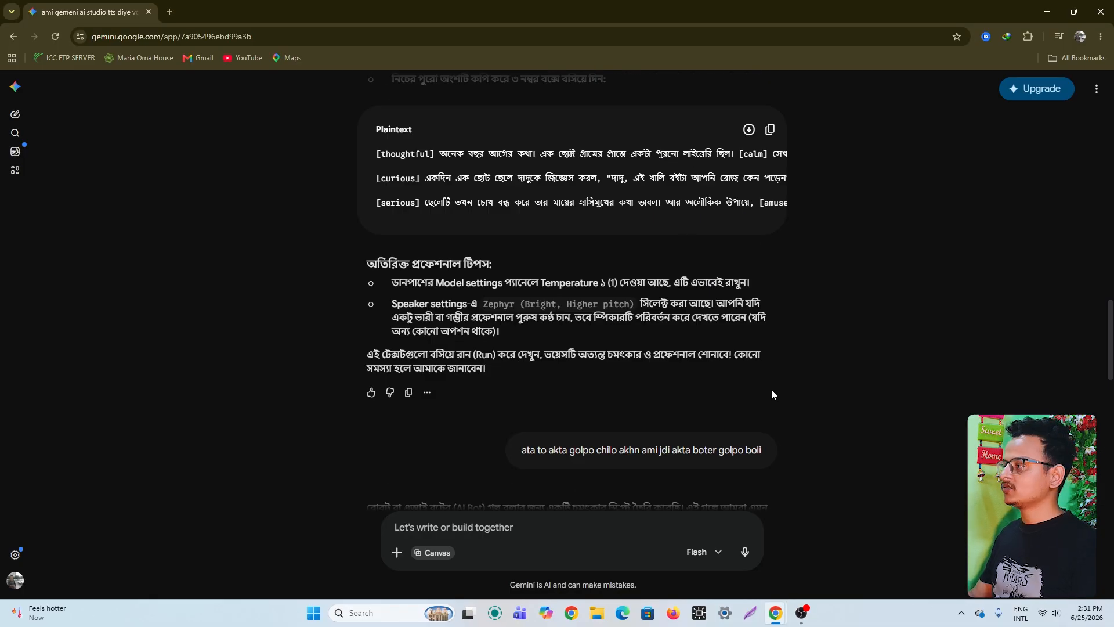
scroll(778, 406, "down", 10)
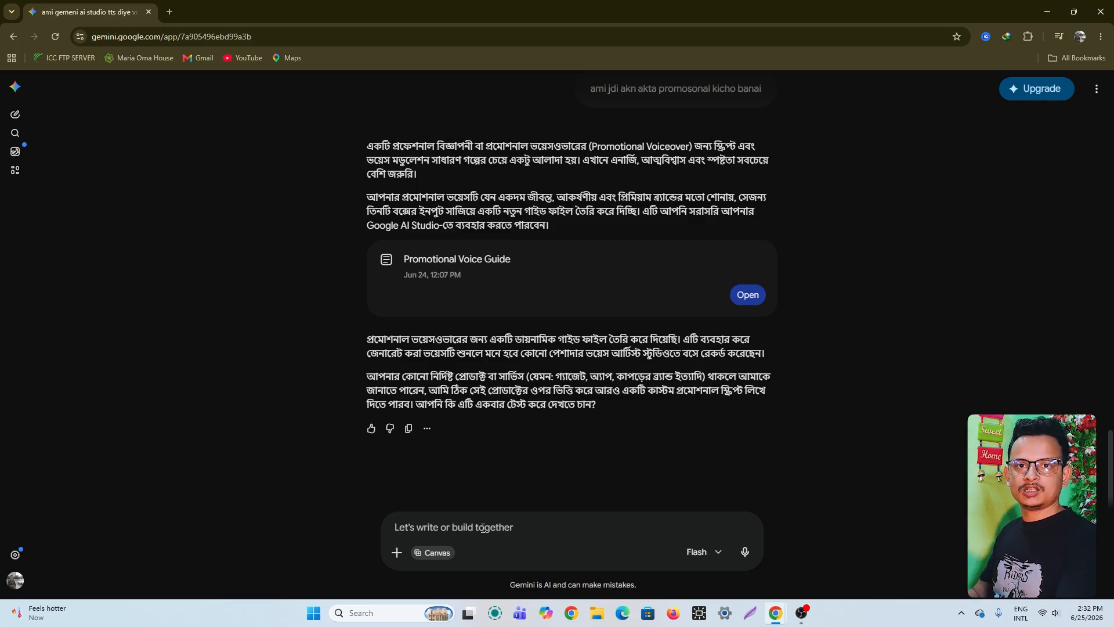
scroll(606, 468, "up", 15)
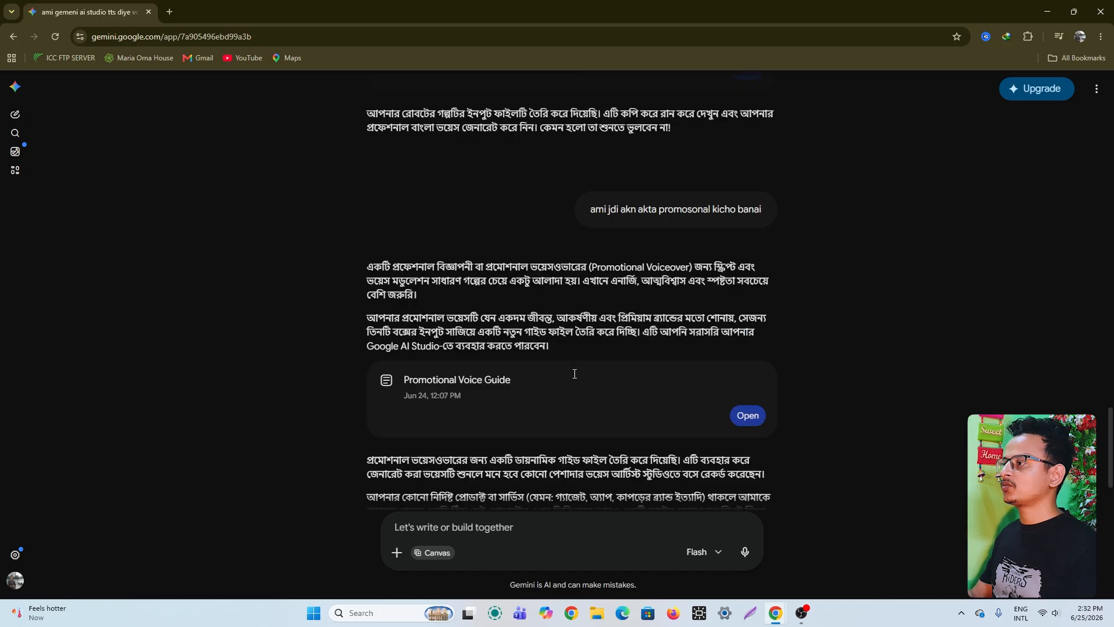
scroll(574, 378, "up", 7)
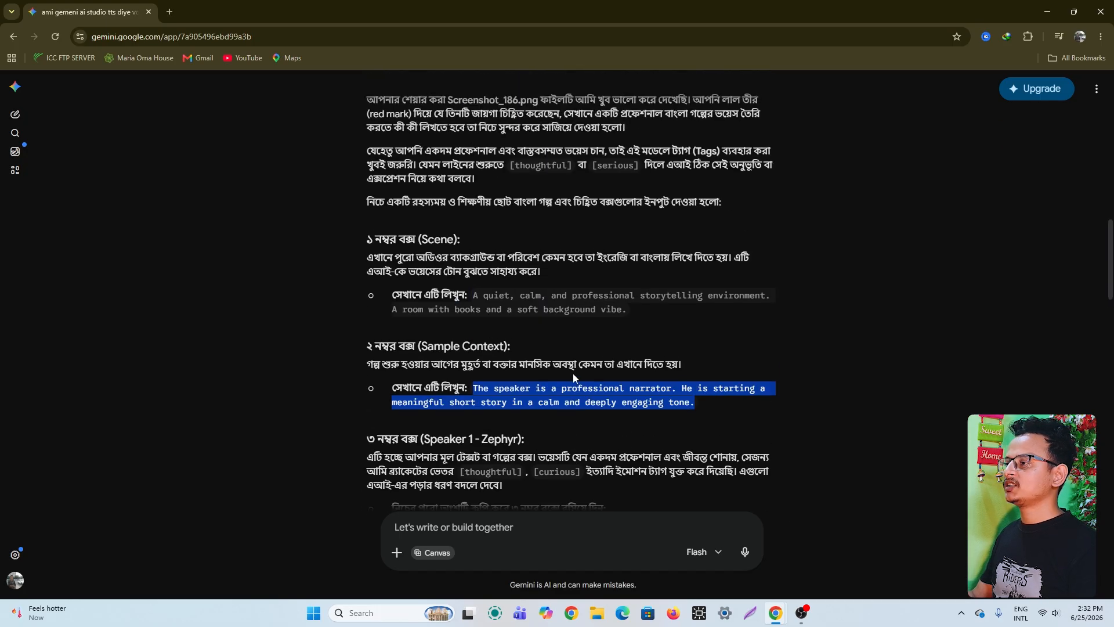
scroll(573, 374, "down", 7)
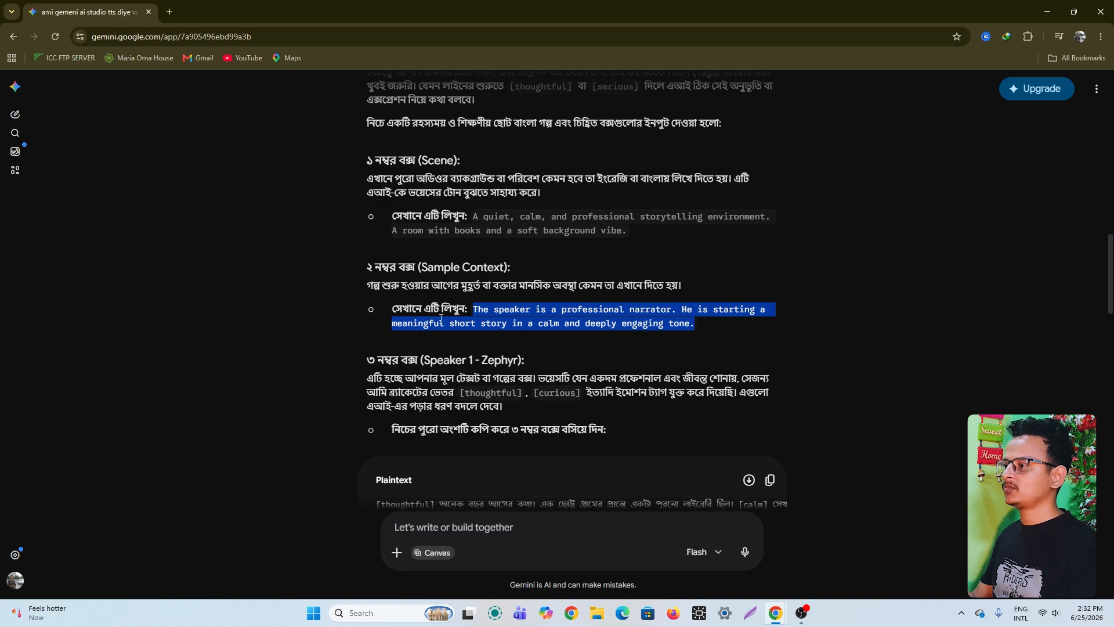
scroll(572, 409, "down", 3)
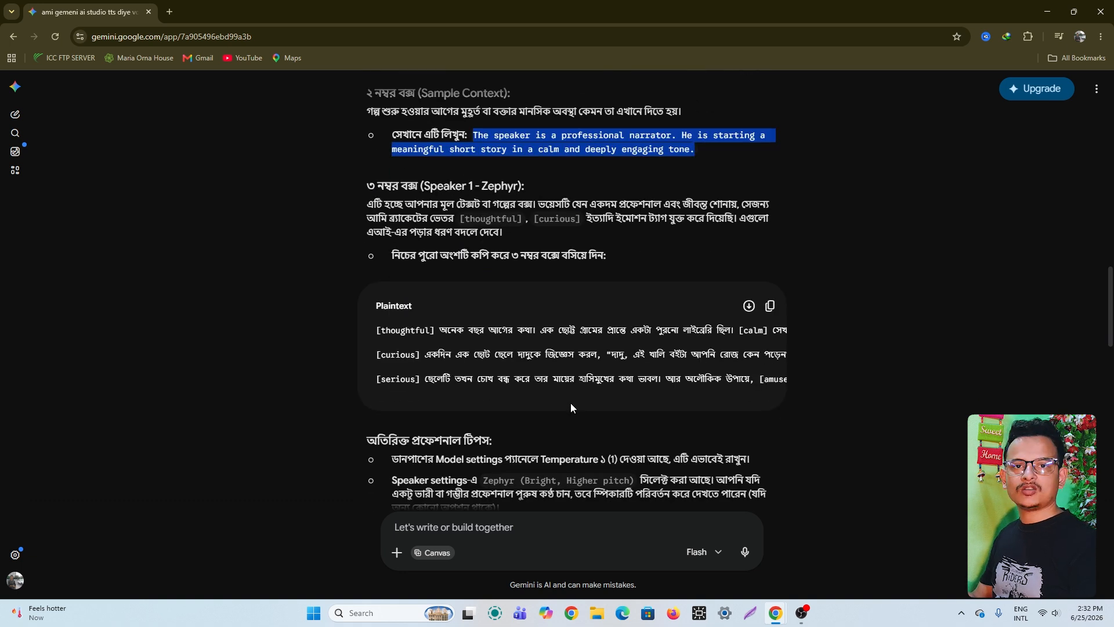